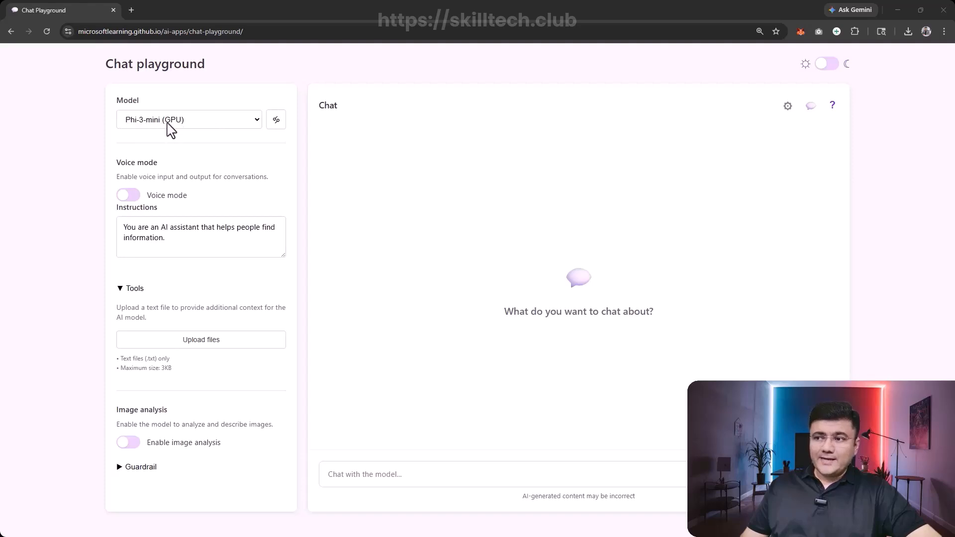
- Review the available models, the generation parameters and the default system instructions
{"action": "left_click", "coordinate": [165, 127]}
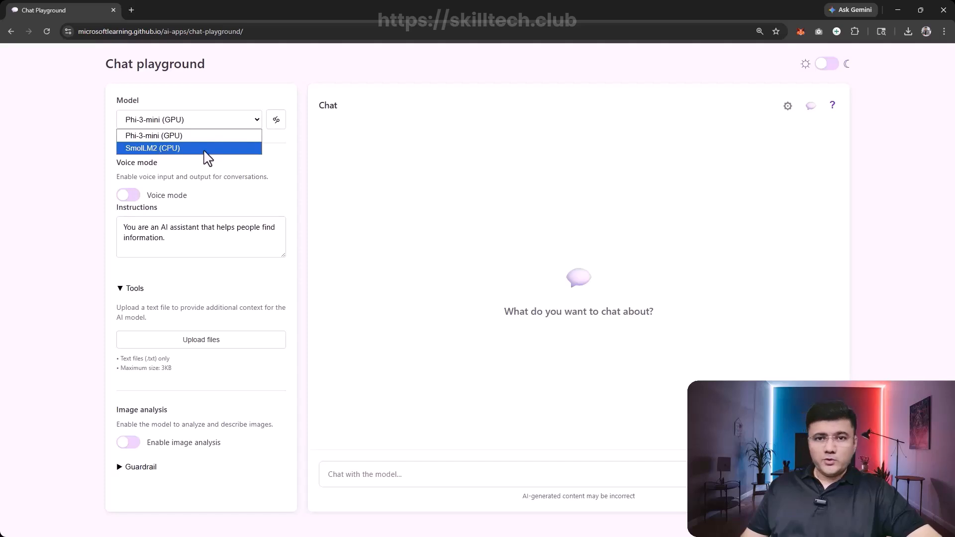
{"action": "left_click", "coordinate": [225, 121]}
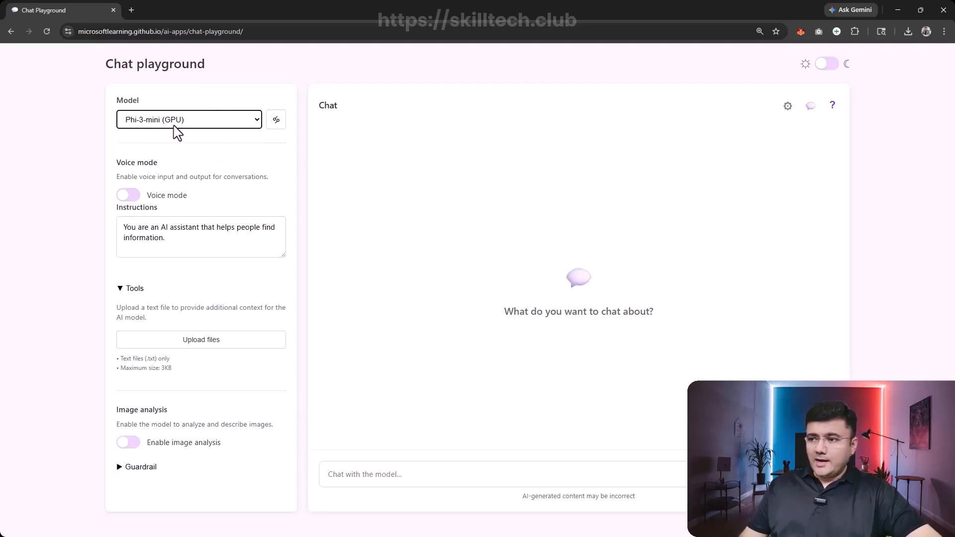
{"action": "left_click", "coordinate": [276, 121]}
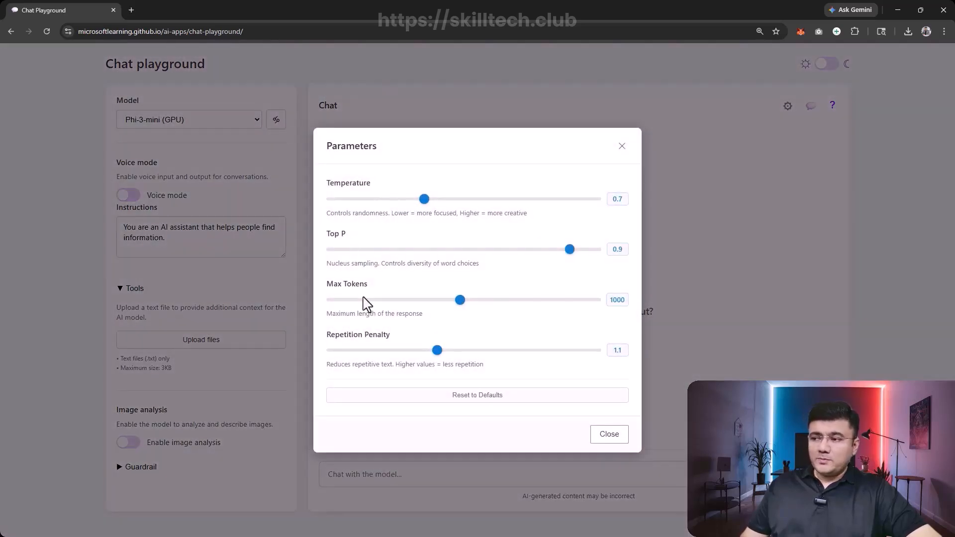
{"action": "left_click", "coordinate": [614, 440]}
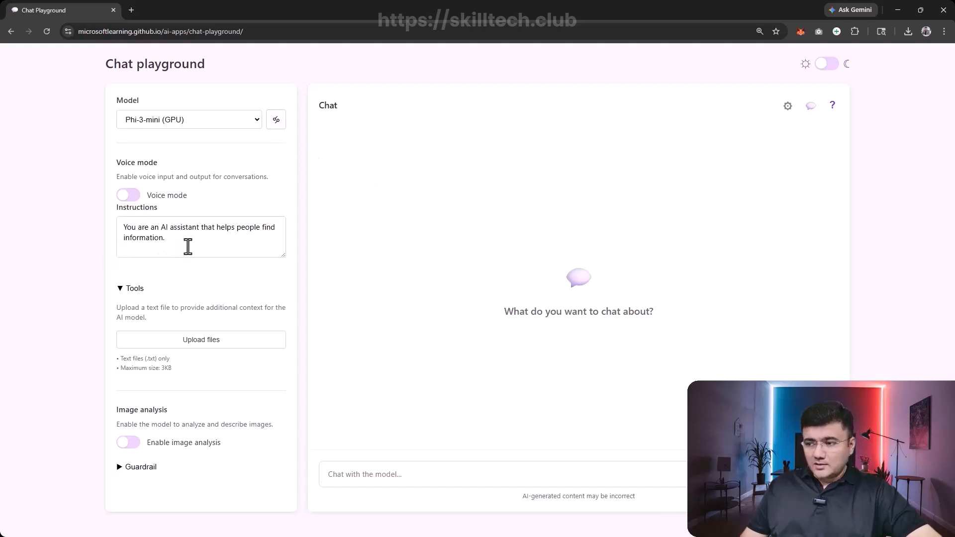
{"action": "left_click_drag", "start_coordinate": [192, 243], "coordinate": [122, 226]}
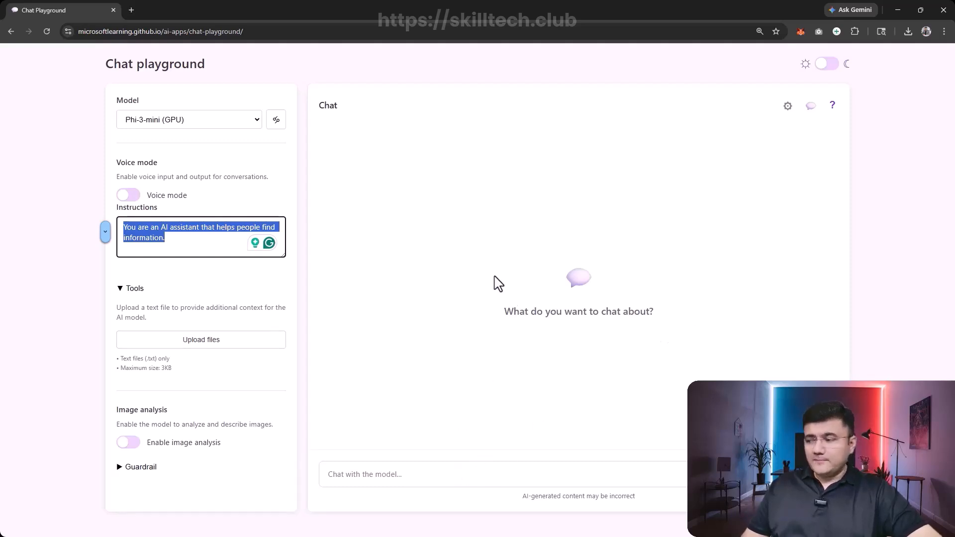
{"action": "left_click", "coordinate": [476, 240]}
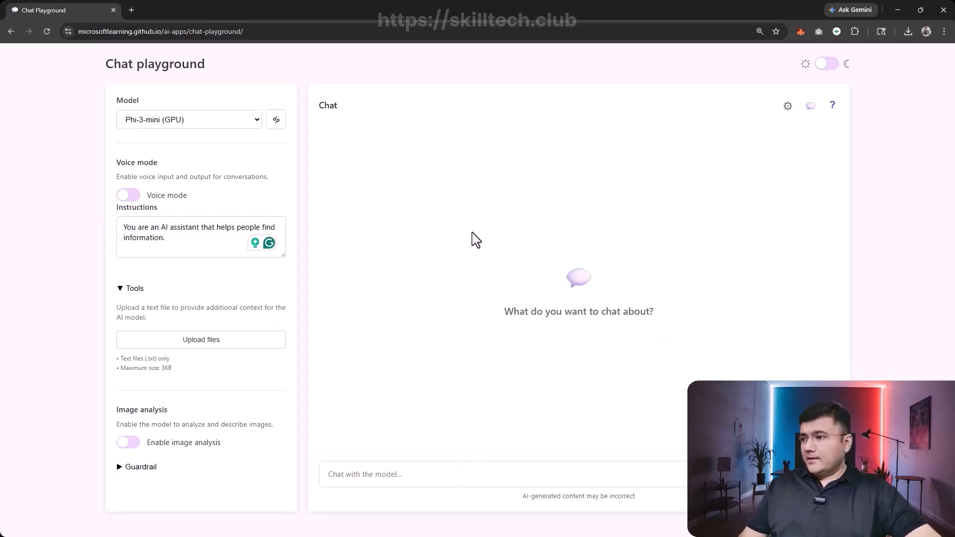
- Send the model the question "Who was Ada Lovelace?"
{"action": "left_click", "coordinate": [404, 482]}
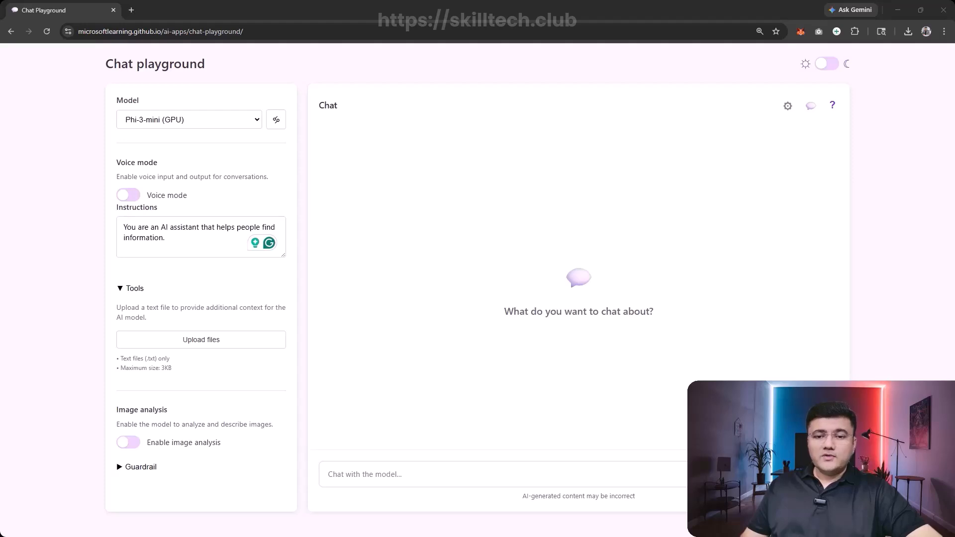
{"action": "left_click", "coordinate": [363, 474]}
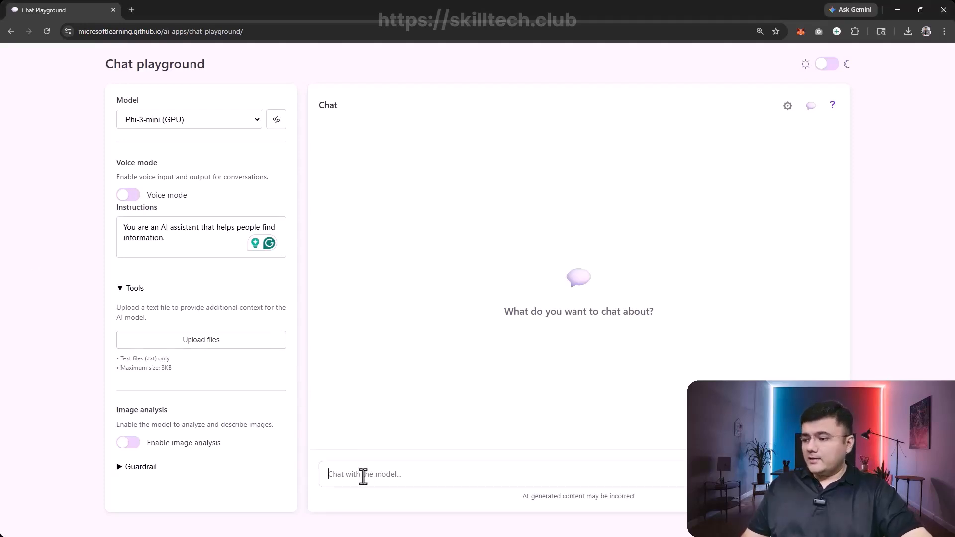
{"action": "type", "text": "Who was Ada Lovelace?"}
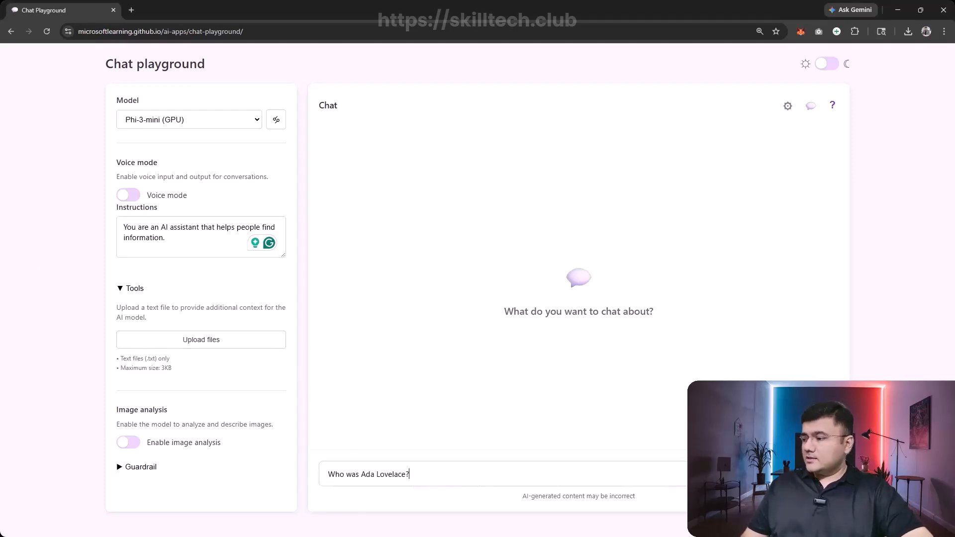
{"action": "key", "text": "Return"}
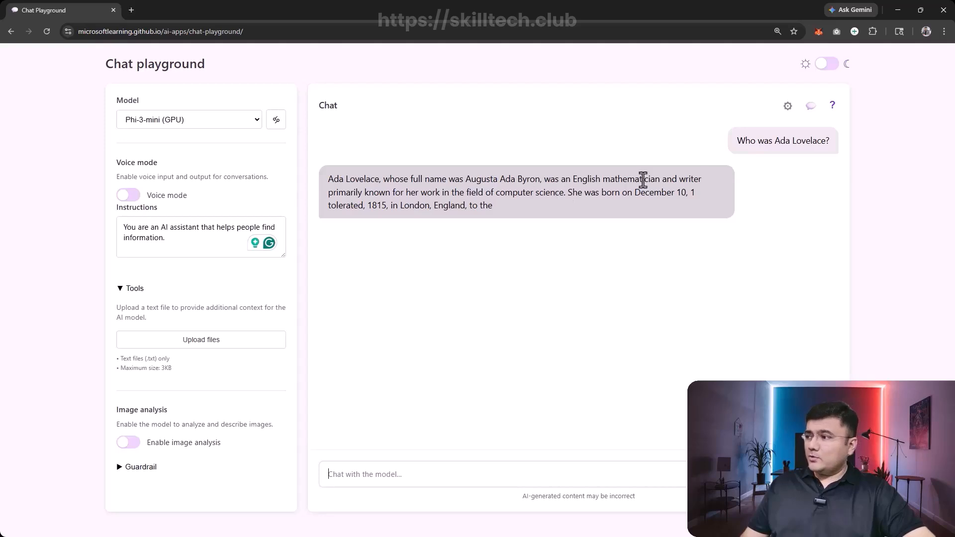
- Restart the chat and enter instructions "You are an AI assistant that helps people find information about computing history. IMPORTANT: You must answer concisely with a single paragraph."
{"action": "left_click", "coordinate": [813, 110]}
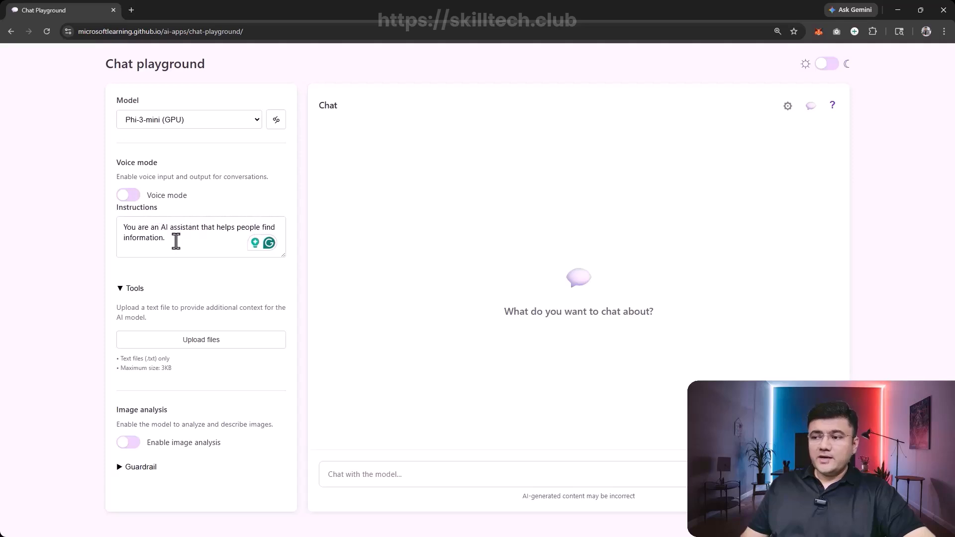
{"action": "left_click_drag", "start_coordinate": [174, 238], "coordinate": [100, 231]}
{"action": "key", "text": "ctrl+c"}
{"action": "key", "text": "BackSpace"}
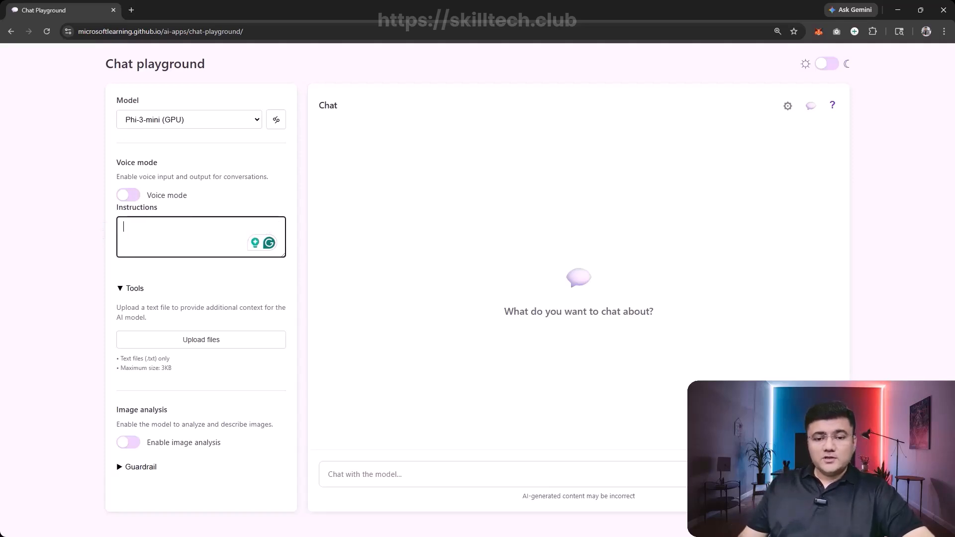
{"action": "key", "text": "alt+Tab"}
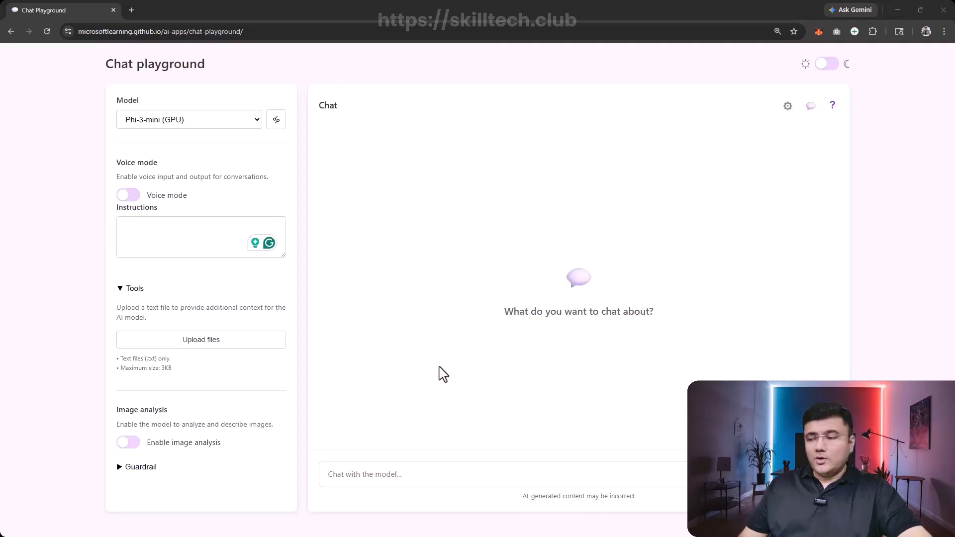
{"action": "left_click", "coordinate": [187, 237]}
{"action": "type", "text": "You are an AI assistant that helps people find information about computing history. IMPORTANT: You must answer concisely with a single paragraph."}
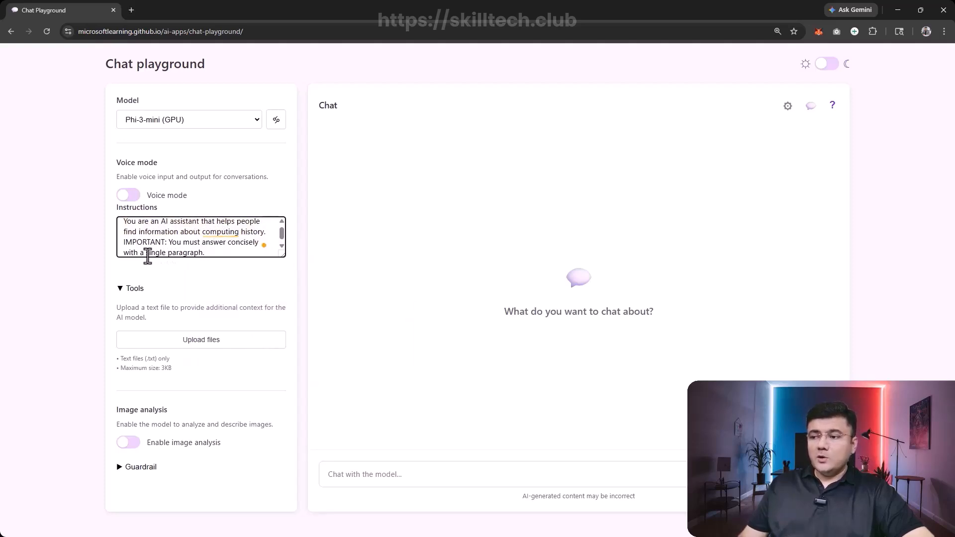
- Change the end of the instructions so the model must answer concisely "with a single line."
{"action": "left_click_drag", "start_coordinate": [149, 248], "coordinate": [200, 255]}
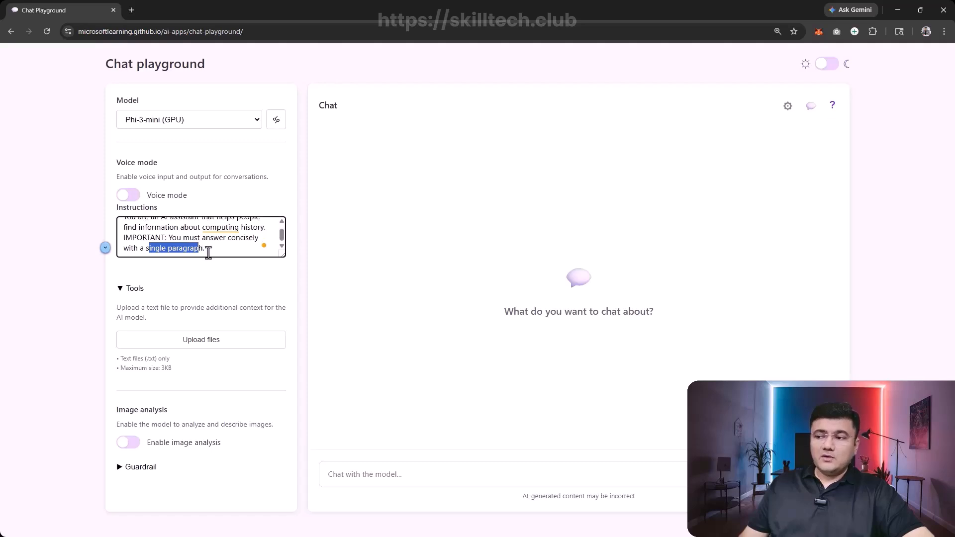
{"action": "left_click", "coordinate": [208, 251]}
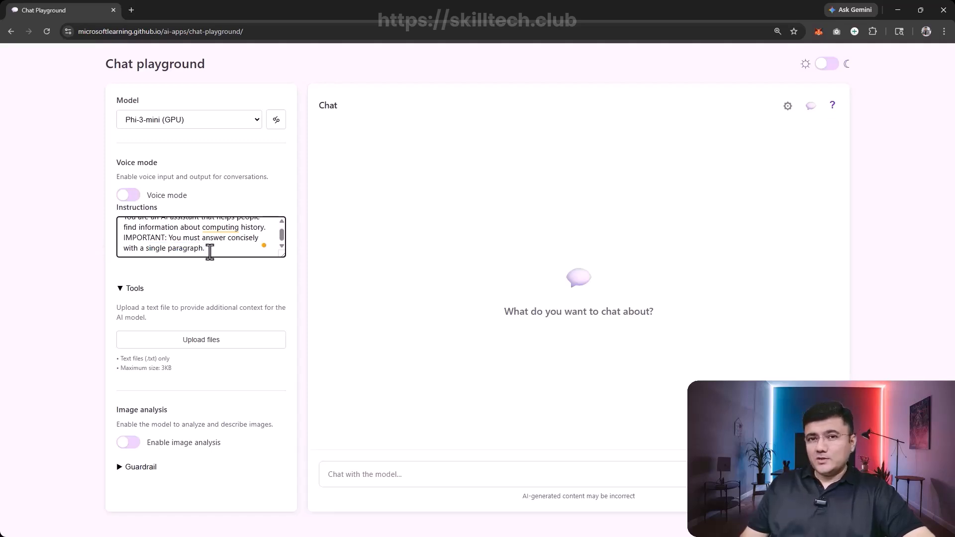
{"action": "scroll", "coordinate": [222, 234], "scroll_direction": "up", "scroll_amount": 1}
{"action": "scroll", "coordinate": [221, 234], "scroll_direction": "down", "scroll_amount": 1}
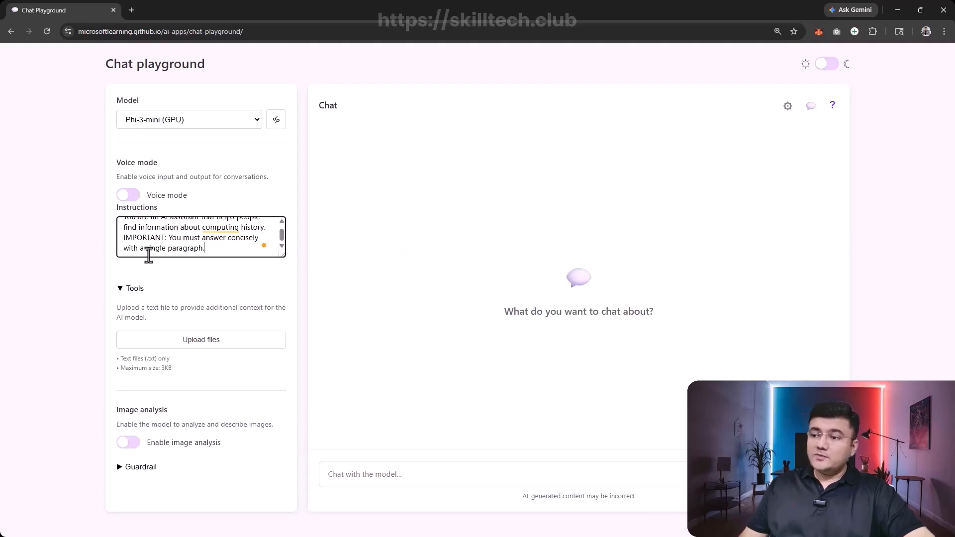
{"action": "left_click_drag", "start_coordinate": [169, 251], "coordinate": [202, 253]}
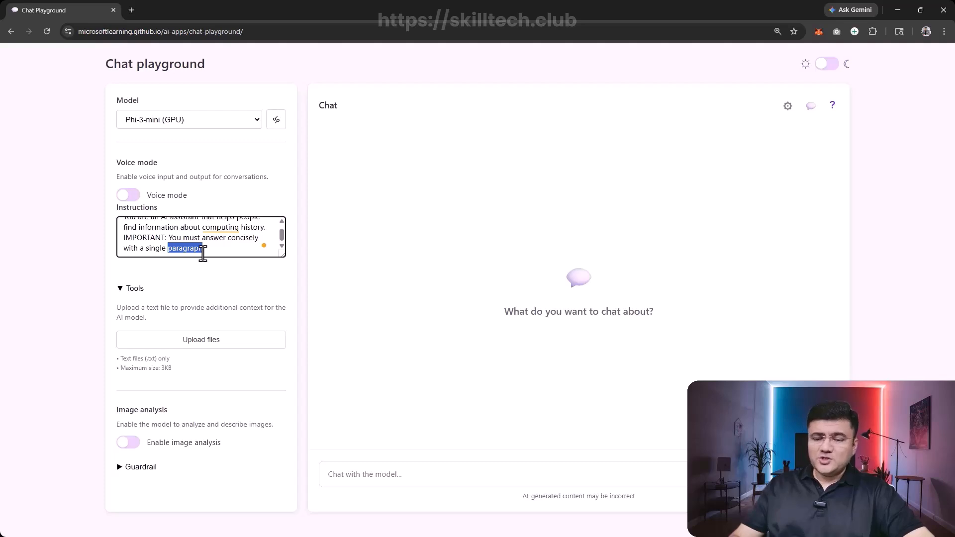
{"action": "type", "text": "line."}
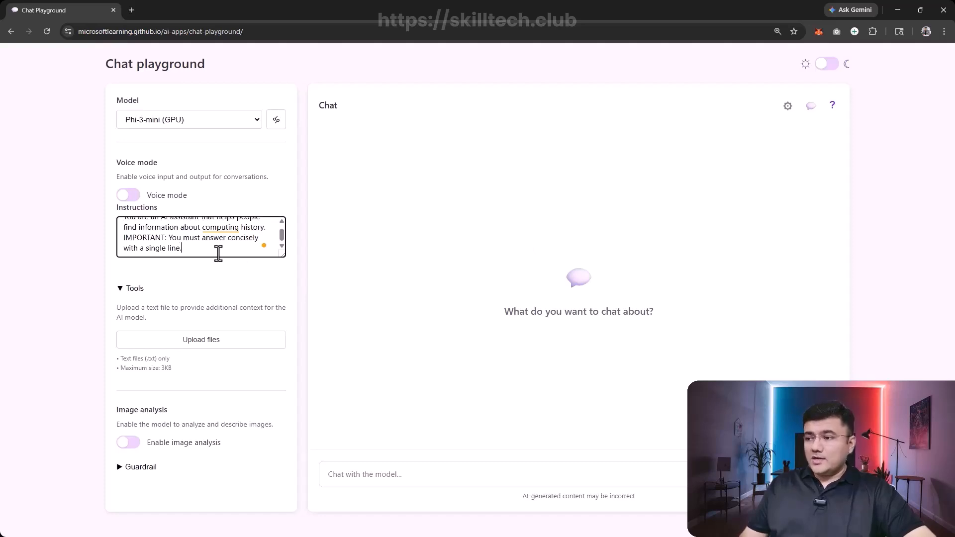
{"action": "left_click", "coordinate": [223, 281]}
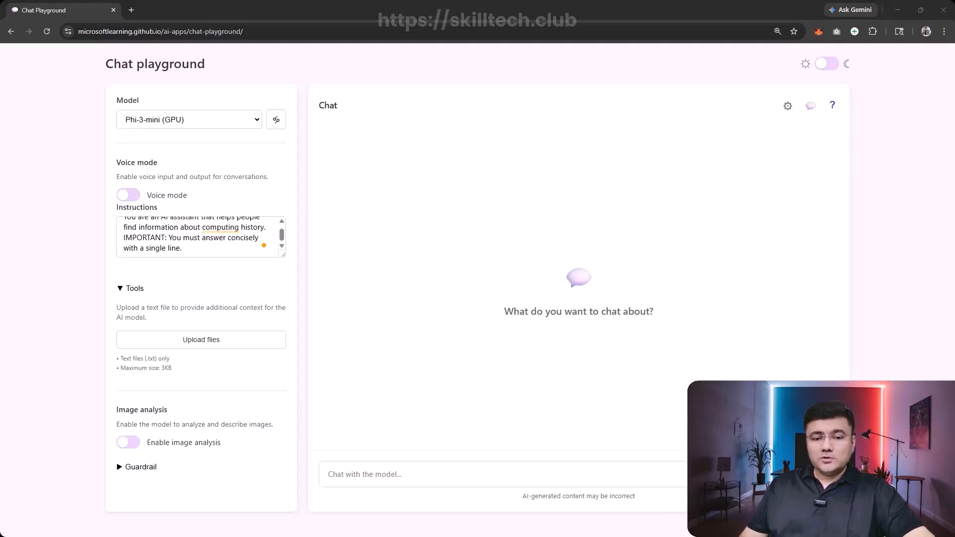
- Send the model the question "What was ENIAC?"
{"action": "right_click", "coordinate": [429, 474]}
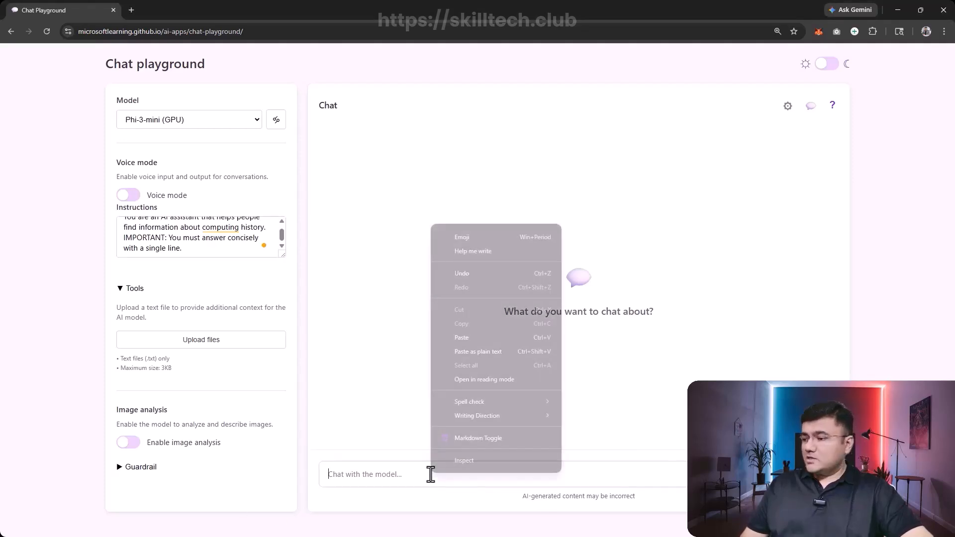
{"action": "left_click", "coordinate": [489, 351]}
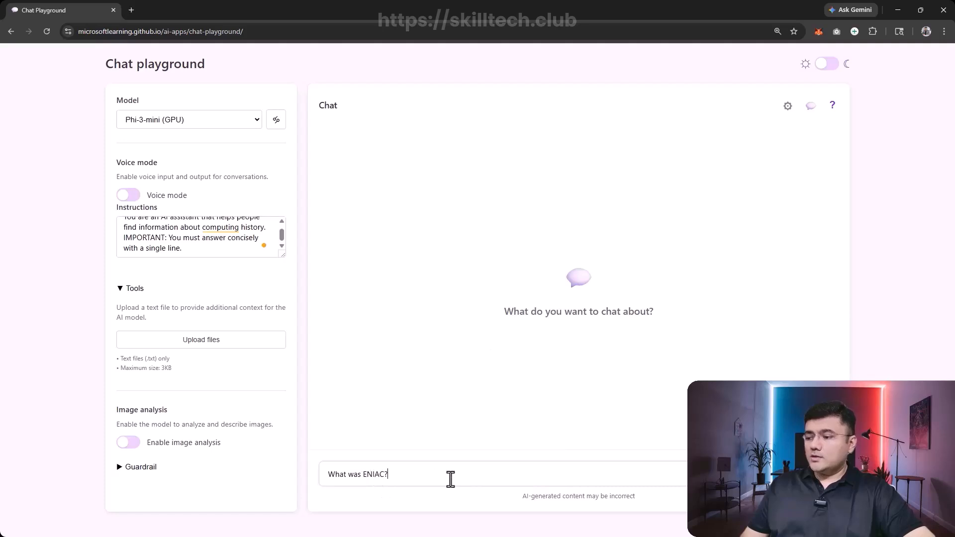
{"action": "key", "text": "Return"}
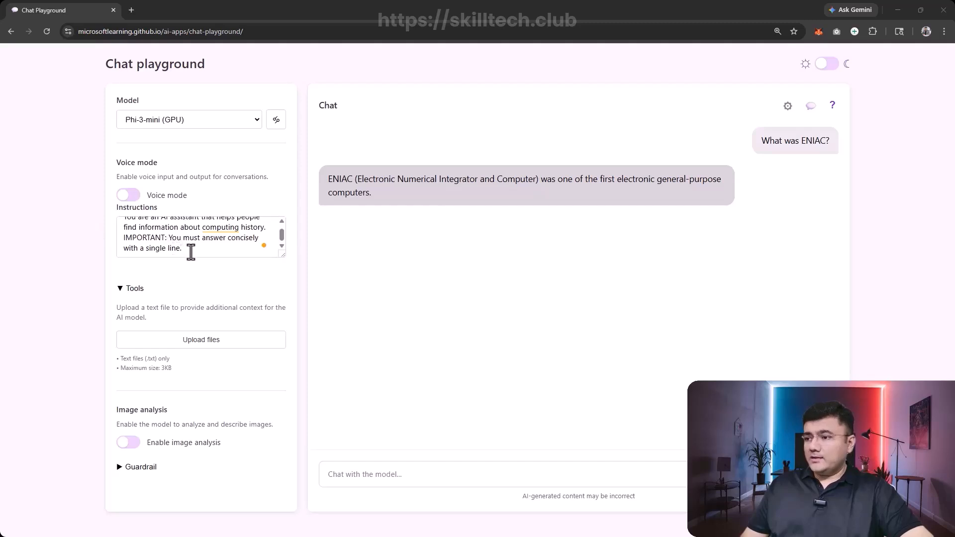
- Replace the instructions with "You are an AI assistant that helps people find information."
{"action": "left_click_drag", "start_coordinate": [189, 249], "coordinate": [81, 203]}
{"action": "key", "text": "ctrl+v"}
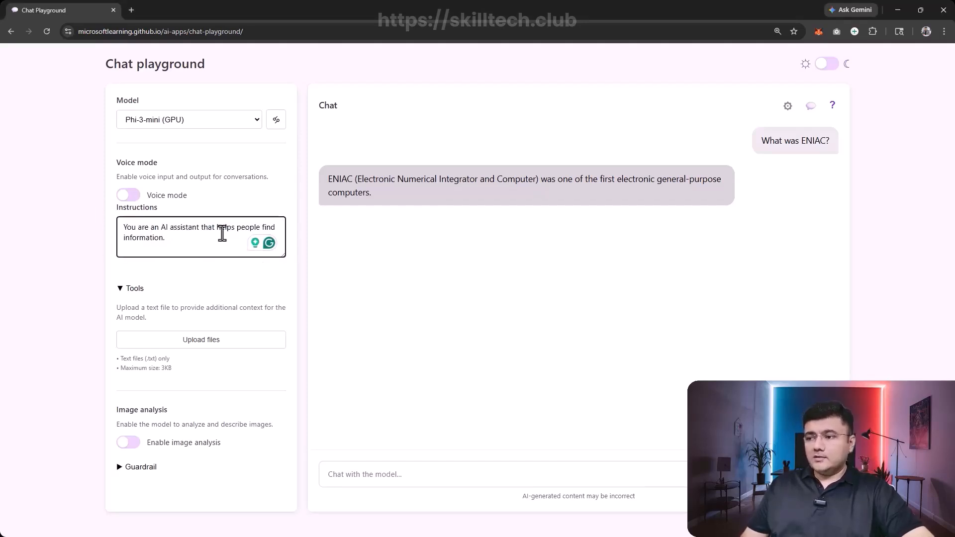
{"action": "left_click", "coordinate": [375, 271]}
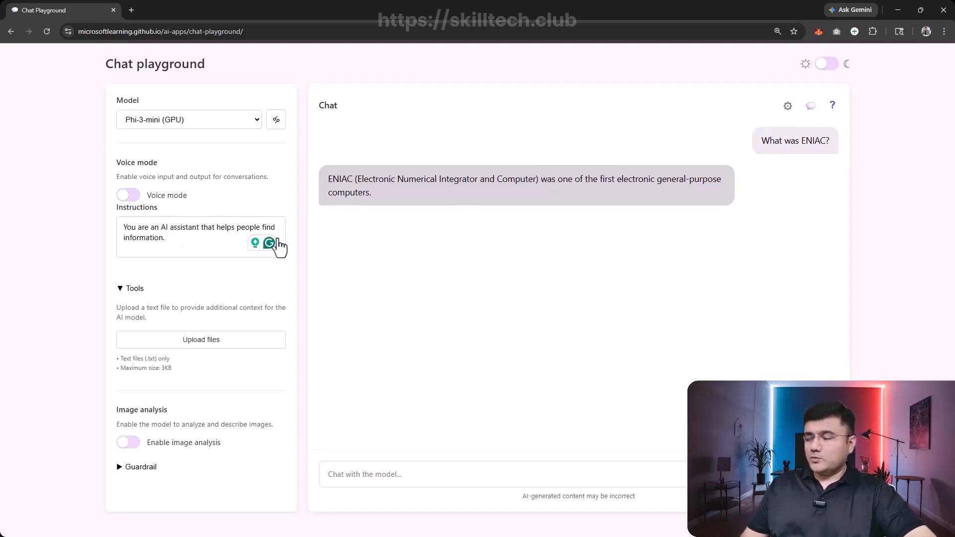
- Start a new chat and send the prompt "Explain Moore's law."
{"action": "left_click", "coordinate": [809, 119]}
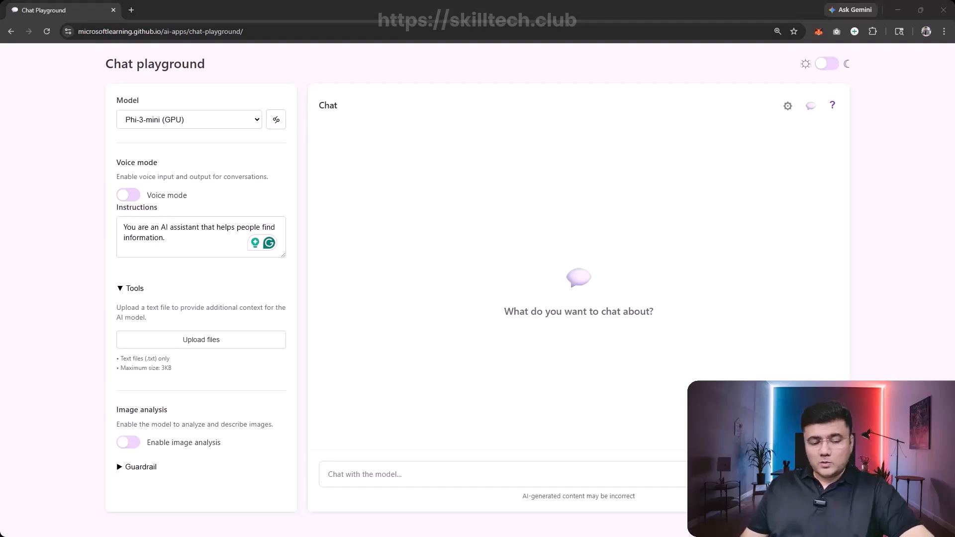
{"action": "left_click", "coordinate": [494, 478]}
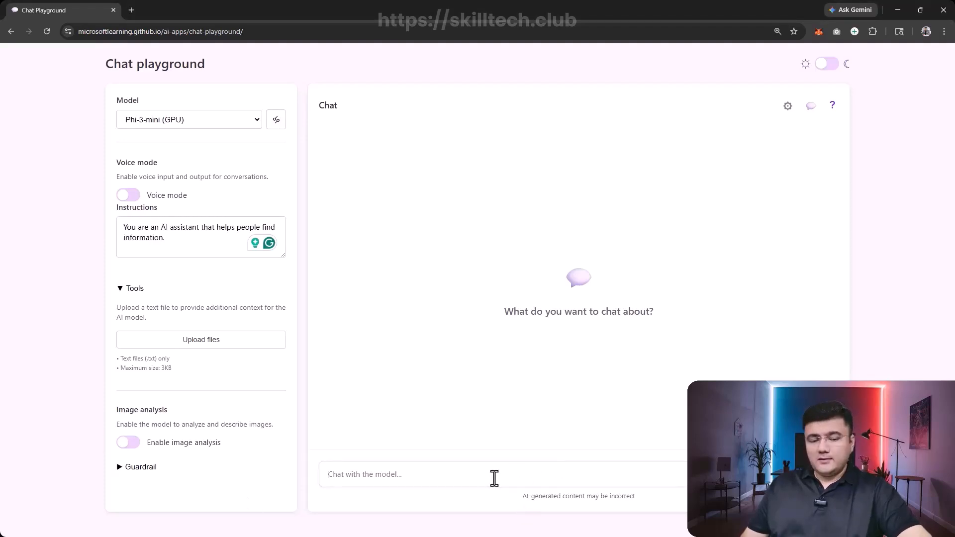
{"action": "type", "text": "Explain Moore's law."}
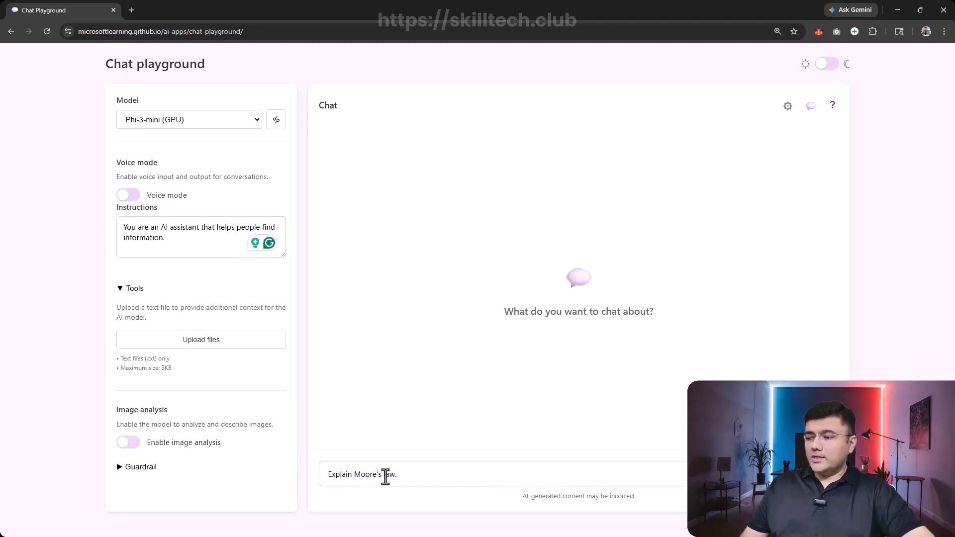
{"action": "key", "text": "Return"}
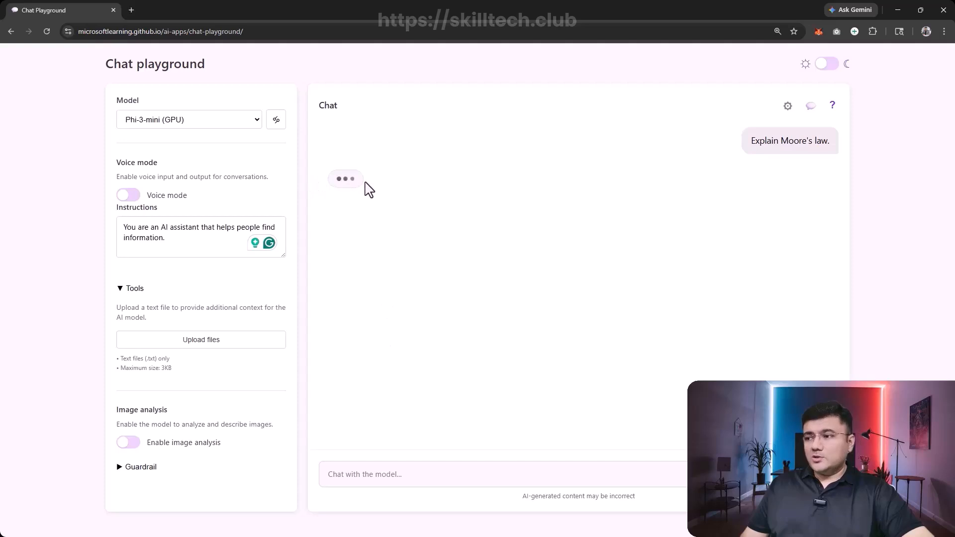
- Set the model's Temperature parameter to 1.4 and return to the chat
{"action": "left_click", "coordinate": [278, 129]}
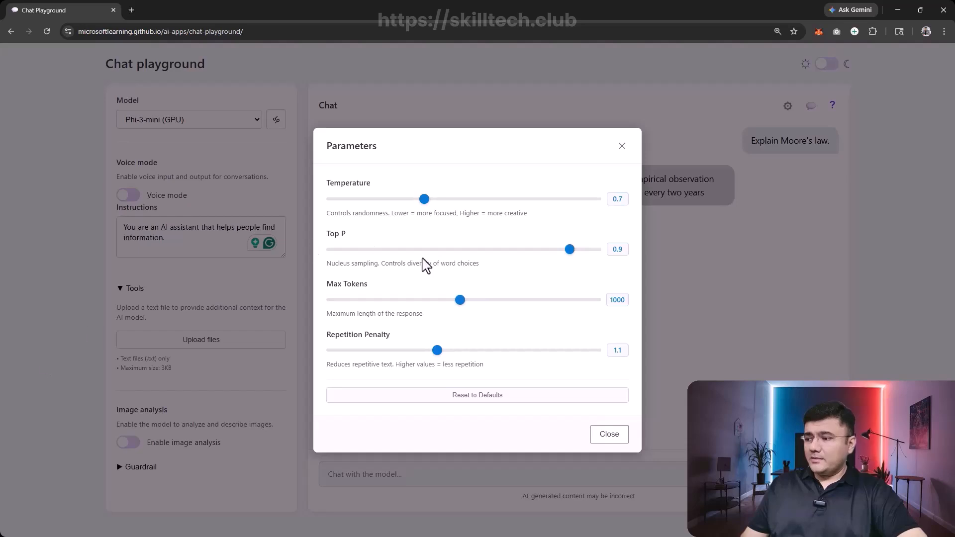
{"action": "left_click", "coordinate": [610, 434]}
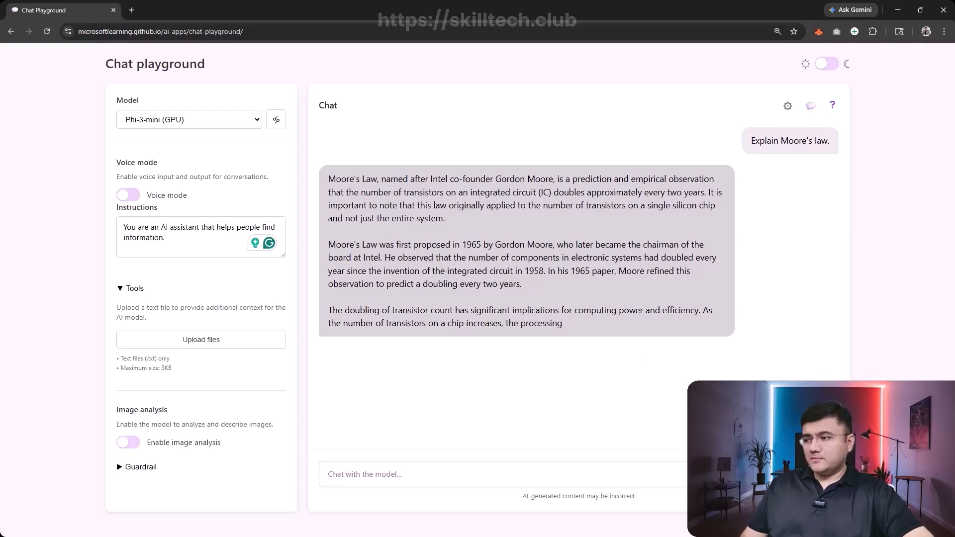
{"action": "left_click", "coordinate": [275, 120]}
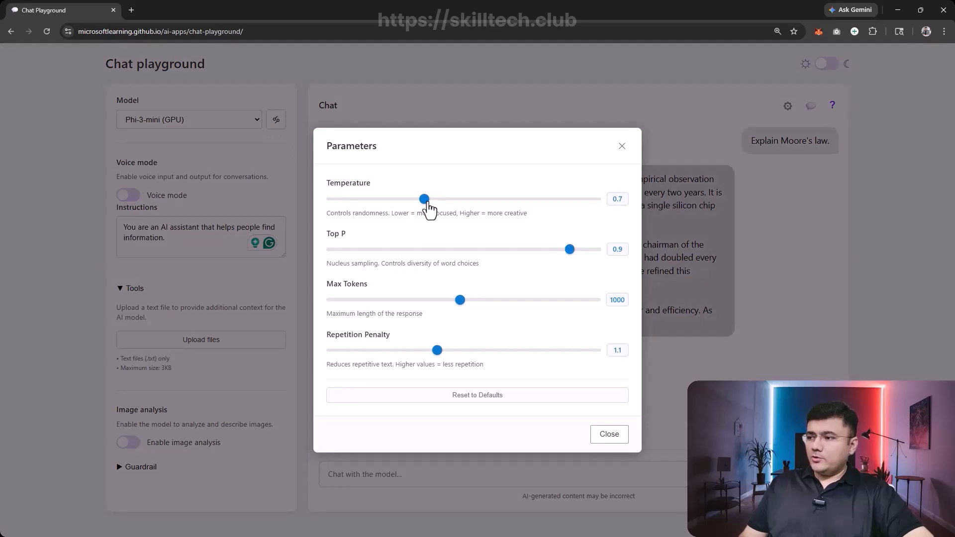
{"action": "left_click_drag", "start_coordinate": [424, 199], "coordinate": [477, 199]}
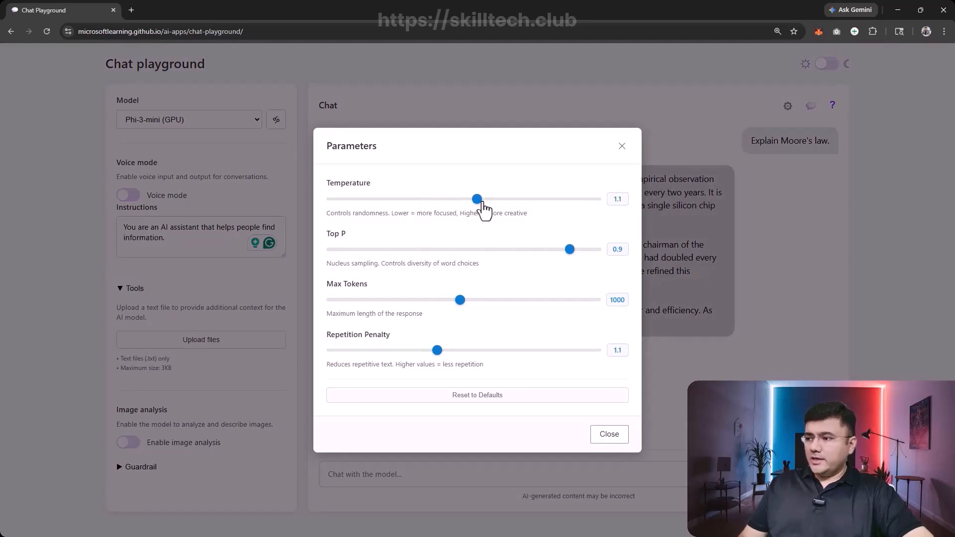
{"action": "left_click_drag", "start_coordinate": [477, 201], "coordinate": [516, 206]}
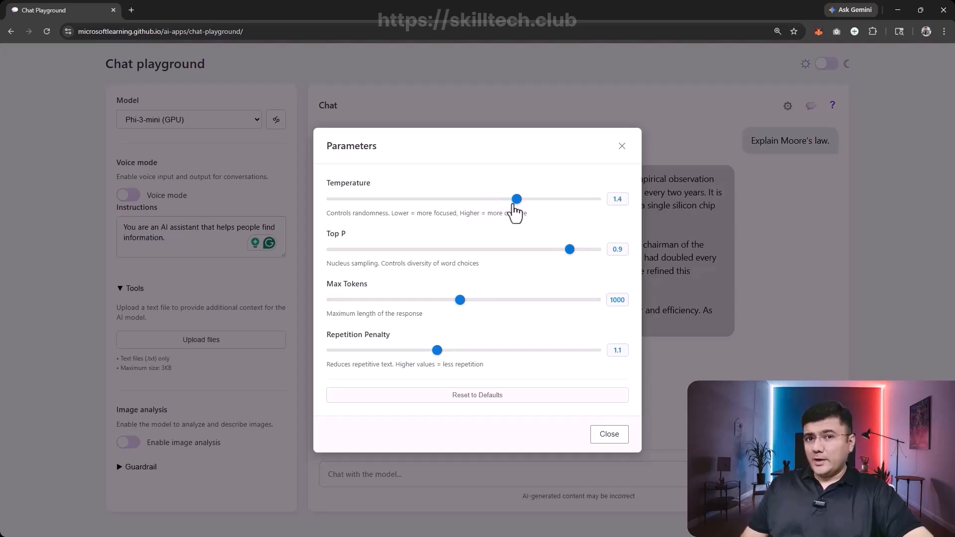
{"action": "left_click", "coordinate": [604, 438]}
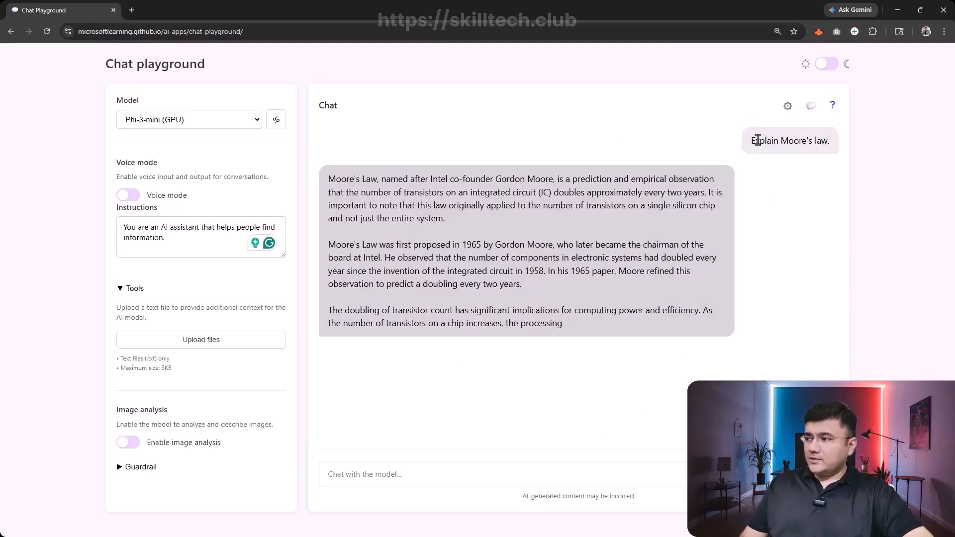
- Send the prompt "Explain Moore's law." again in the same conversation
{"action": "left_click_drag", "start_coordinate": [750, 141], "coordinate": [835, 146]}
{"action": "key", "text": "ctrl+c"}
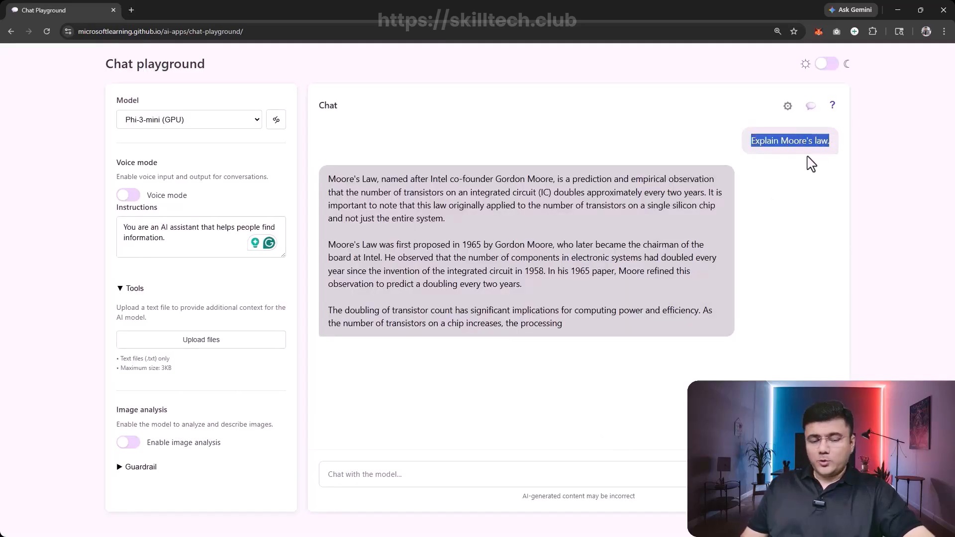
{"action": "left_click", "coordinate": [539, 473]}
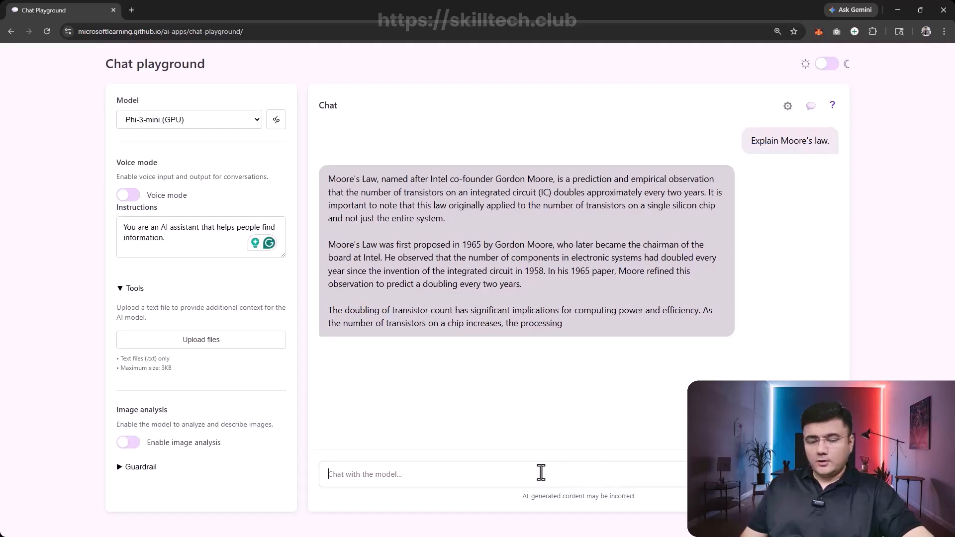
{"action": "key", "text": "ctrl+v"}
{"action": "key", "text": "Return"}
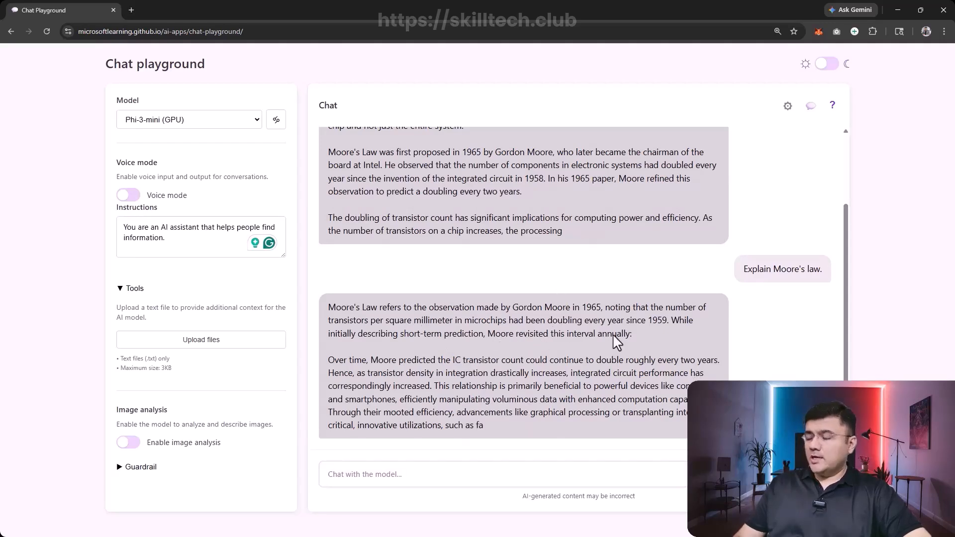
- Compare the two answers about Moore's law and review the model's parameter settings
{"action": "scroll", "coordinate": [560, 279], "scroll_direction": "up", "scroll_amount": 1}
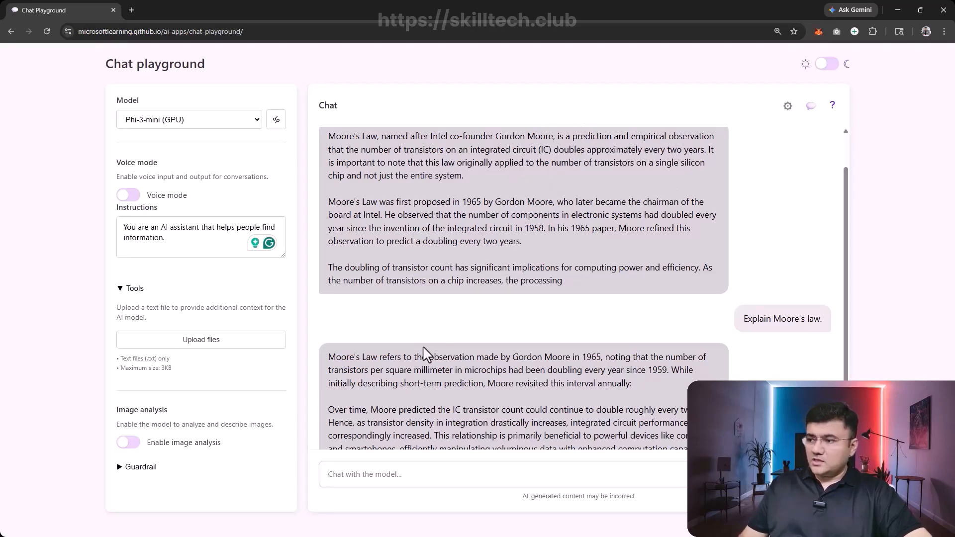
{"action": "scroll", "coordinate": [396, 383], "scroll_direction": "down", "scroll_amount": 1}
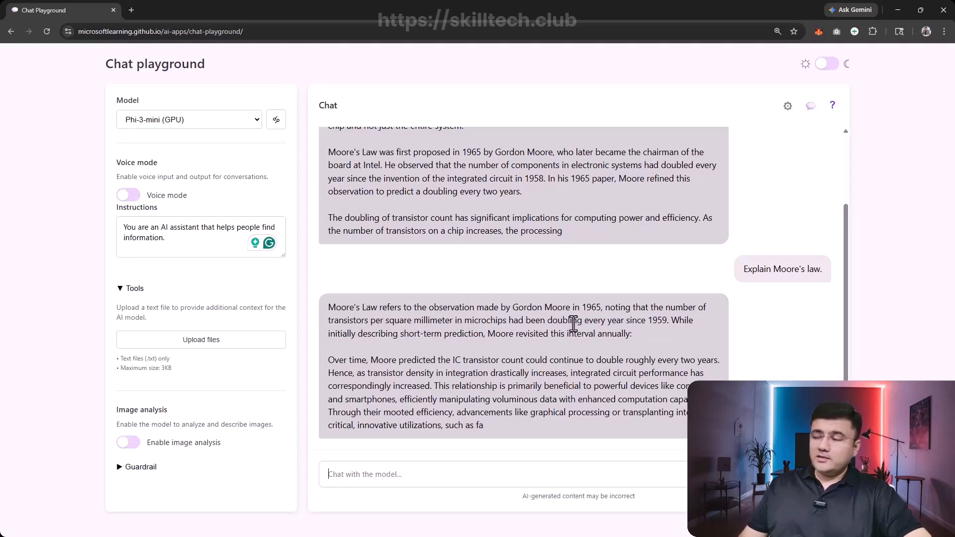
{"action": "scroll", "coordinate": [574, 321], "scroll_direction": "up", "scroll_amount": 2}
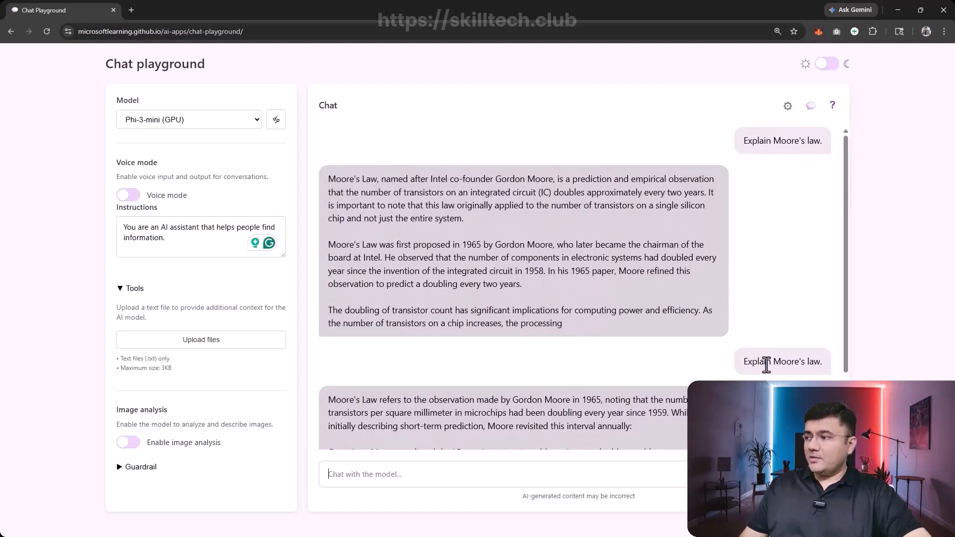
{"action": "scroll", "coordinate": [736, 350], "scroll_direction": "down", "scroll_amount": 2}
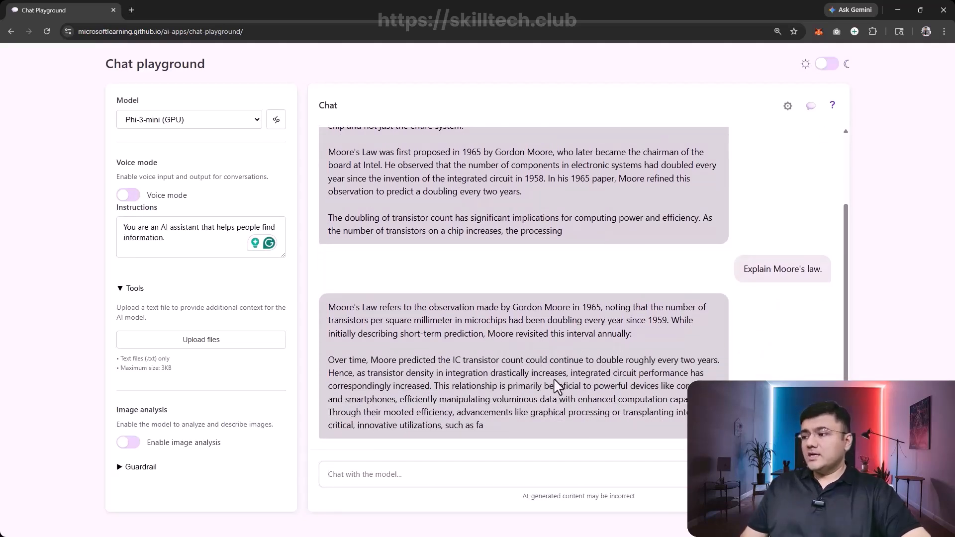
{"action": "scroll", "coordinate": [533, 377], "scroll_direction": "up", "scroll_amount": 2}
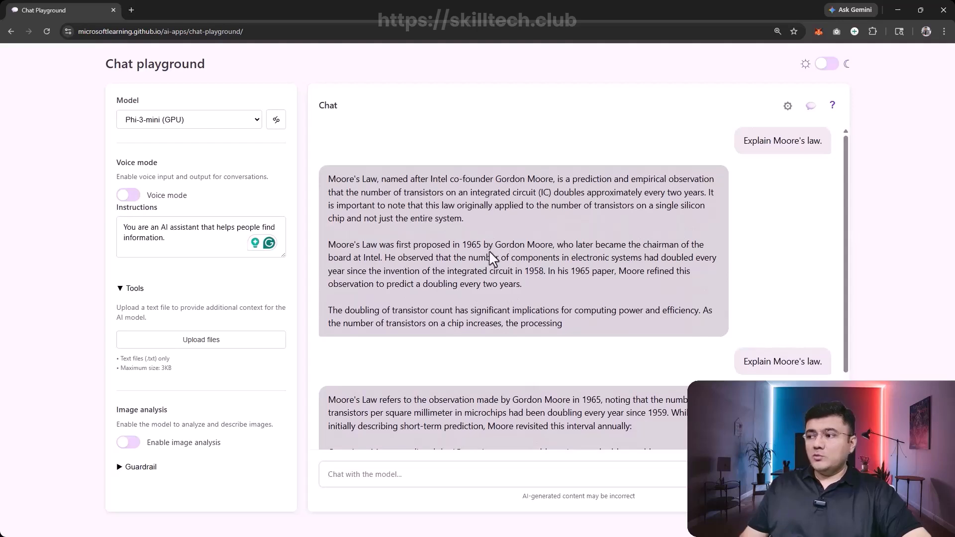
{"action": "scroll", "coordinate": [472, 253], "scroll_direction": "down", "scroll_amount": 2}
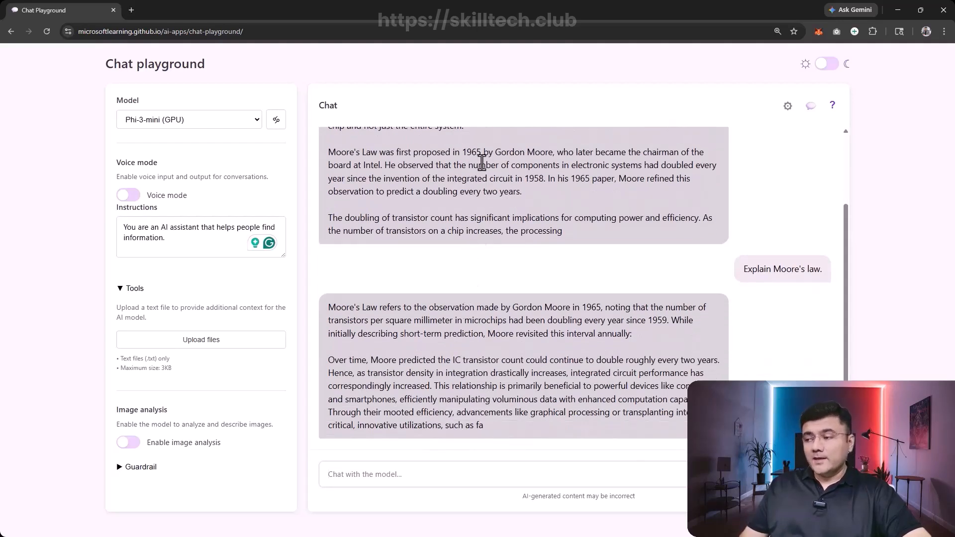
{"action": "left_click", "coordinate": [277, 129]}
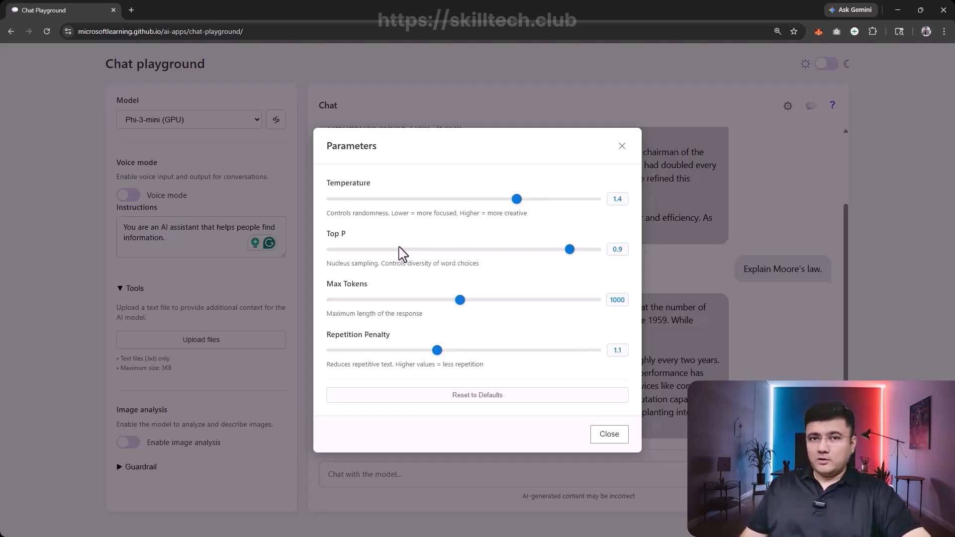
{"action": "left_click", "coordinate": [622, 146]}
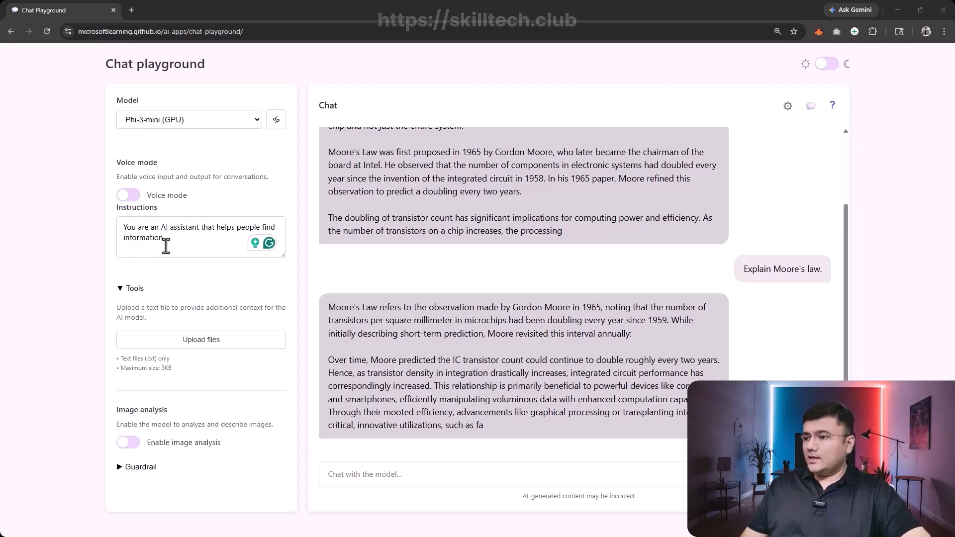
- Replace the instructions with "You are a helpful AI assistant who supports employees with expense claims."
{"action": "left_click_drag", "start_coordinate": [166, 241], "coordinate": [106, 231]}
{"action": "type", "text": "You are a helpful AI assistant who supports employees with expense claims."}
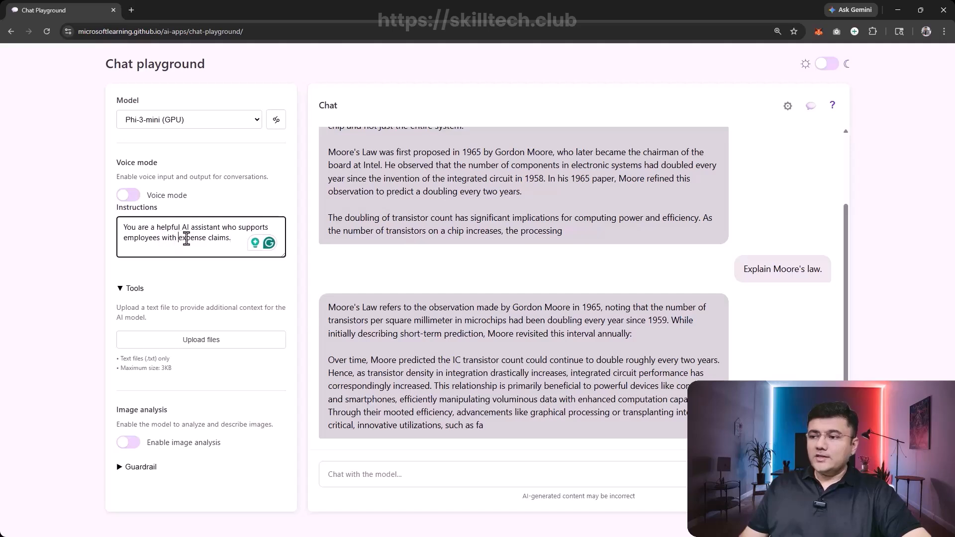
{"action": "left_click_drag", "start_coordinate": [179, 239], "coordinate": [232, 242]}
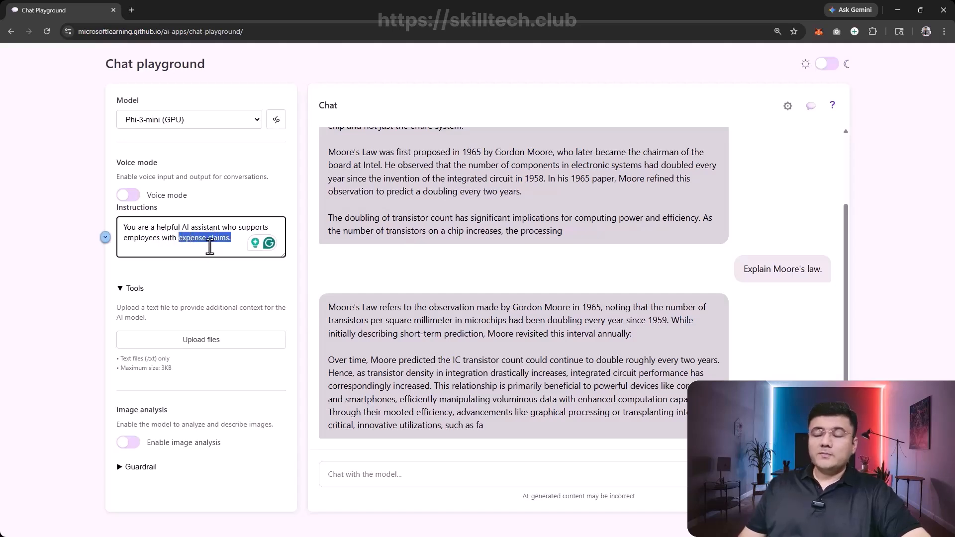
{"action": "left_click", "coordinate": [212, 277]}
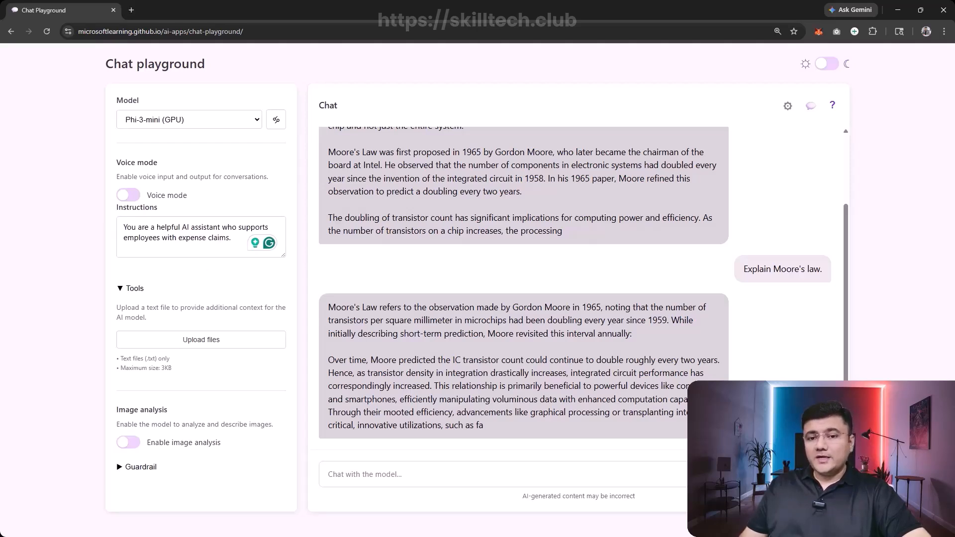
{"action": "key", "text": "alt+Tab"}
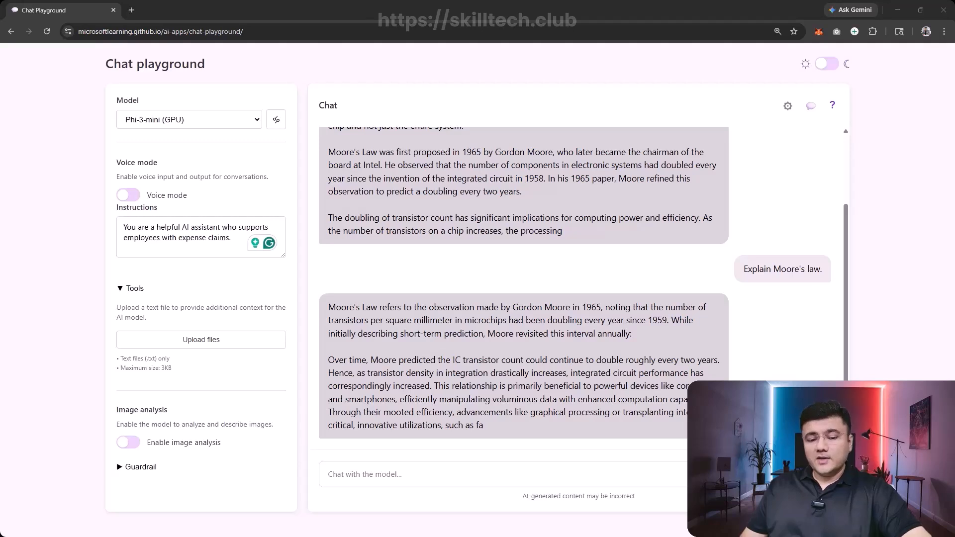
{"action": "left_click", "coordinate": [138, 11]}
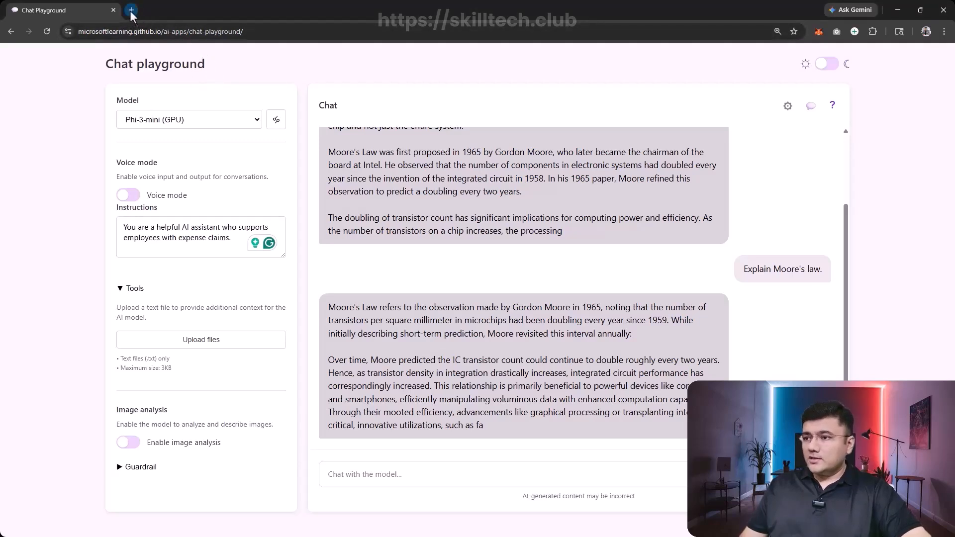
{"action": "left_click", "coordinate": [131, 10]}
{"action": "type", "text": "https://aka.ms/expenses-txt"}
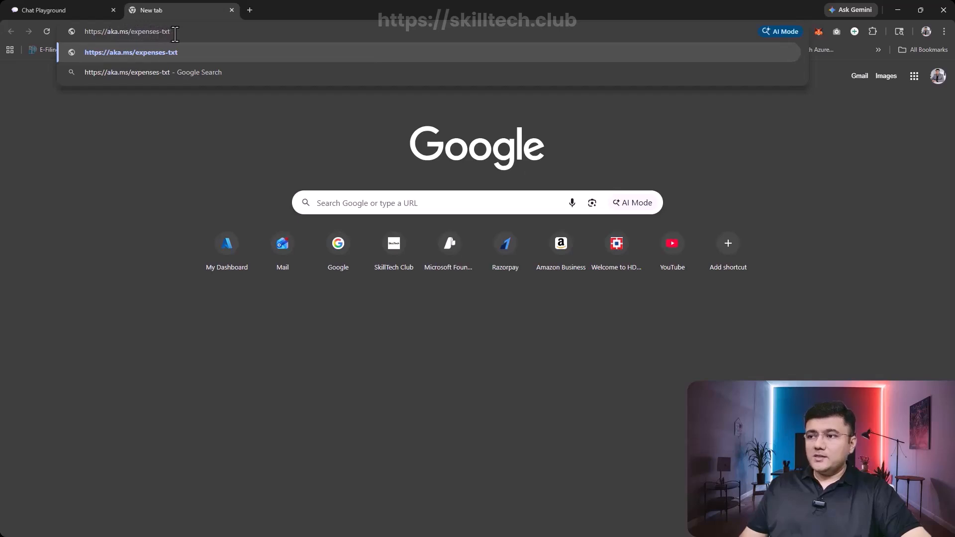
{"action": "key", "text": "Return"}
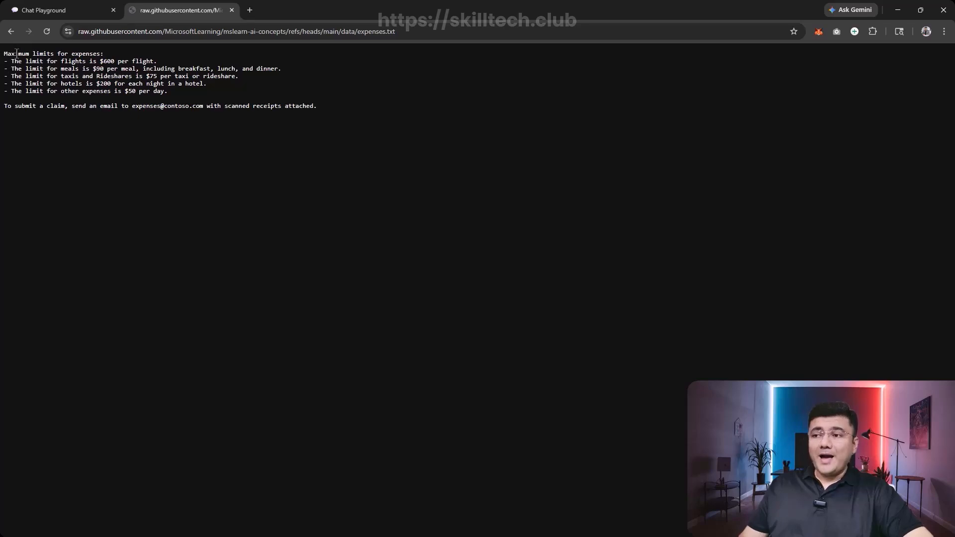
{"action": "left_click_drag", "start_coordinate": [17, 53], "coordinate": [102, 49]}
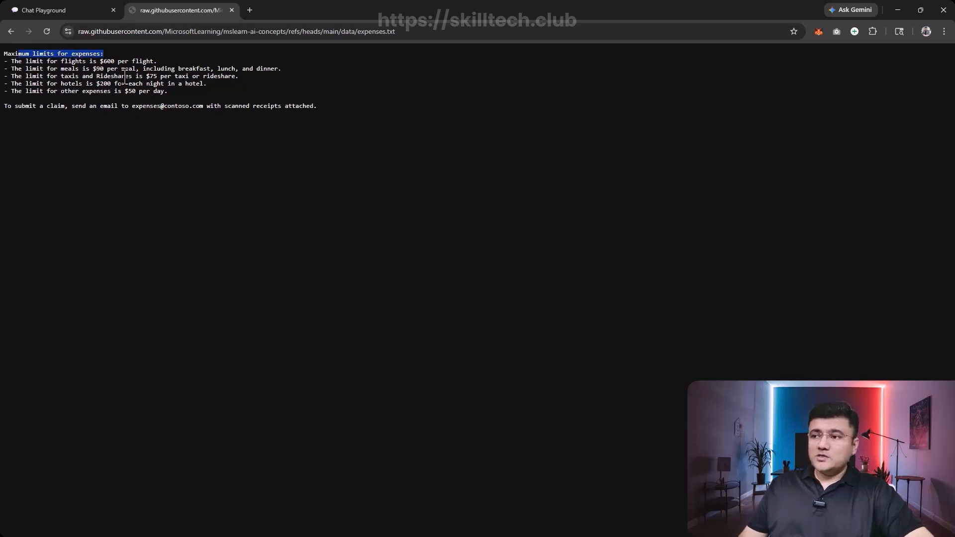
{"action": "left_click", "coordinate": [69, 53]}
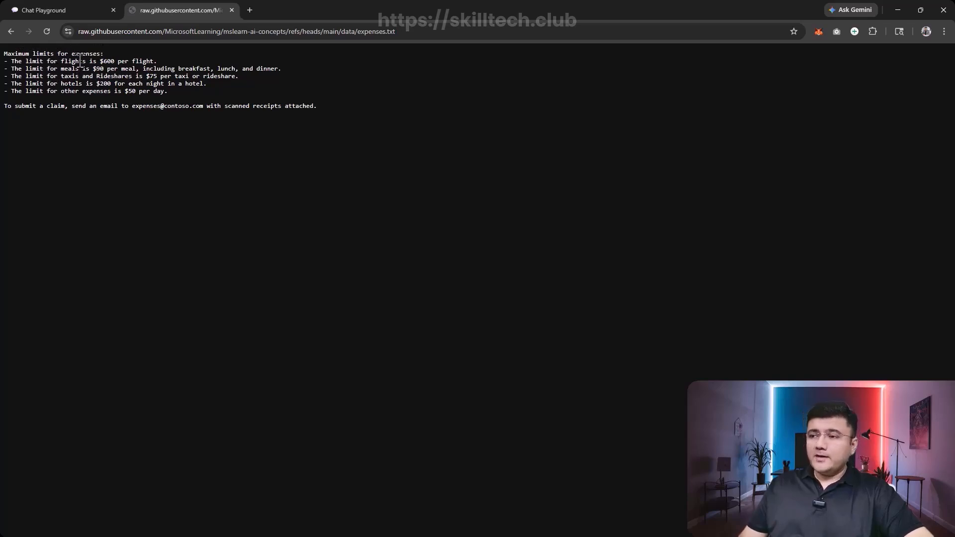
{"action": "left_click_drag", "start_coordinate": [98, 61], "coordinate": [152, 61]}
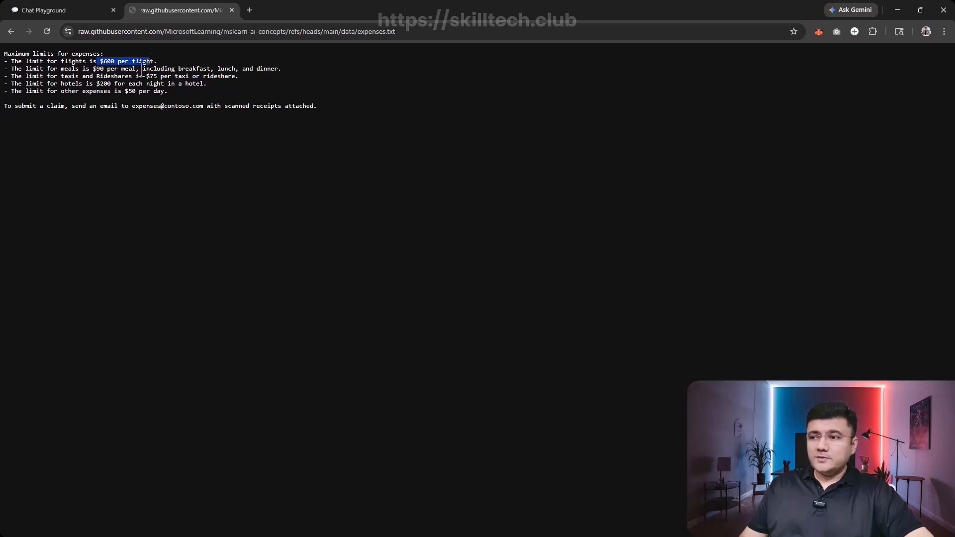
{"action": "left_click_drag", "start_coordinate": [91, 69], "coordinate": [150, 68]}
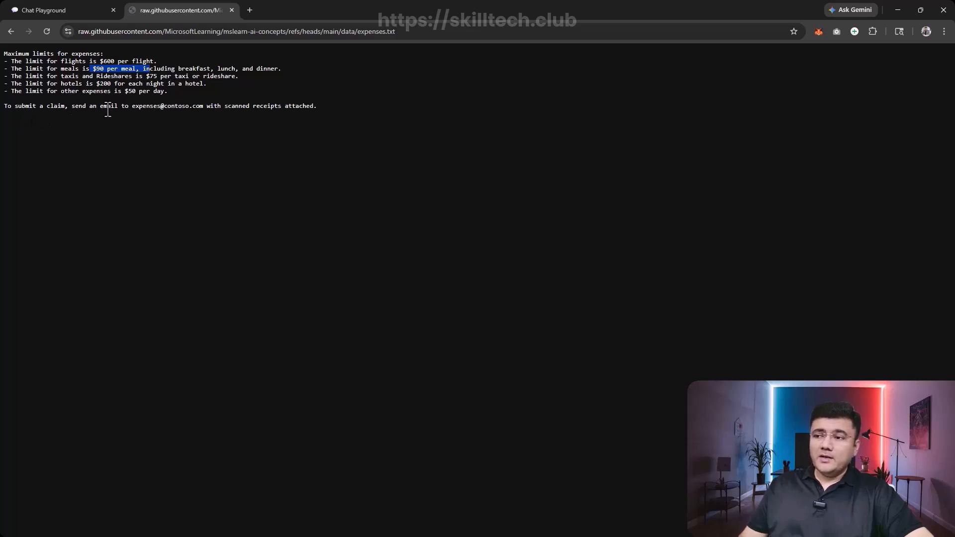
{"action": "left_click_drag", "start_coordinate": [132, 106], "coordinate": [267, 109]}
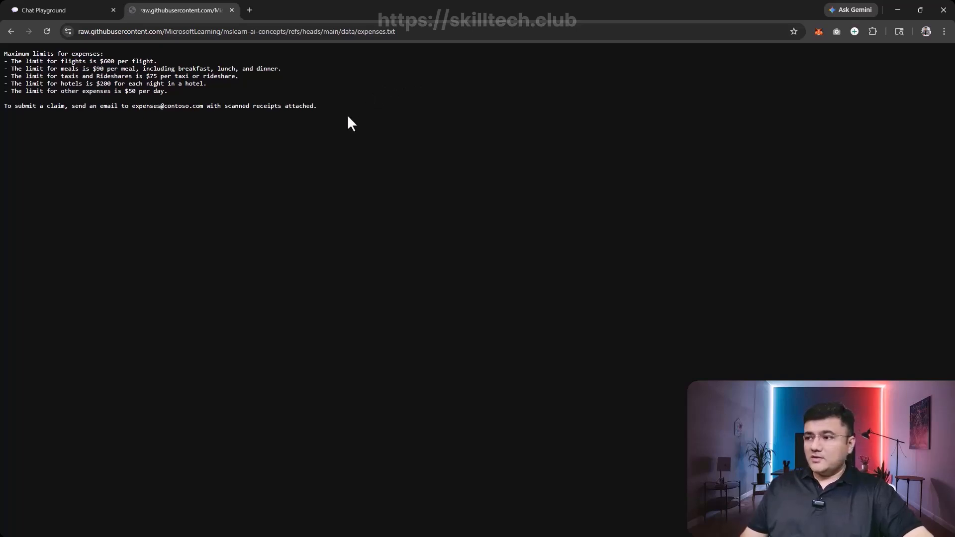
- Save the expenses page as the TXT file "expenses" in the Downloads folder
{"action": "key", "text": "ctrl+s"}
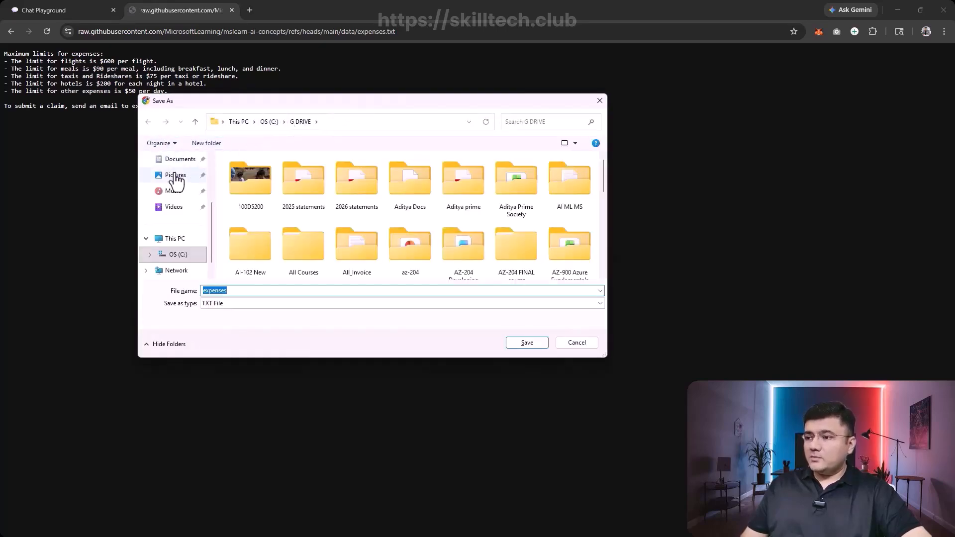
{"action": "scroll", "coordinate": [174, 251], "scroll_direction": "up", "scroll_amount": 5}
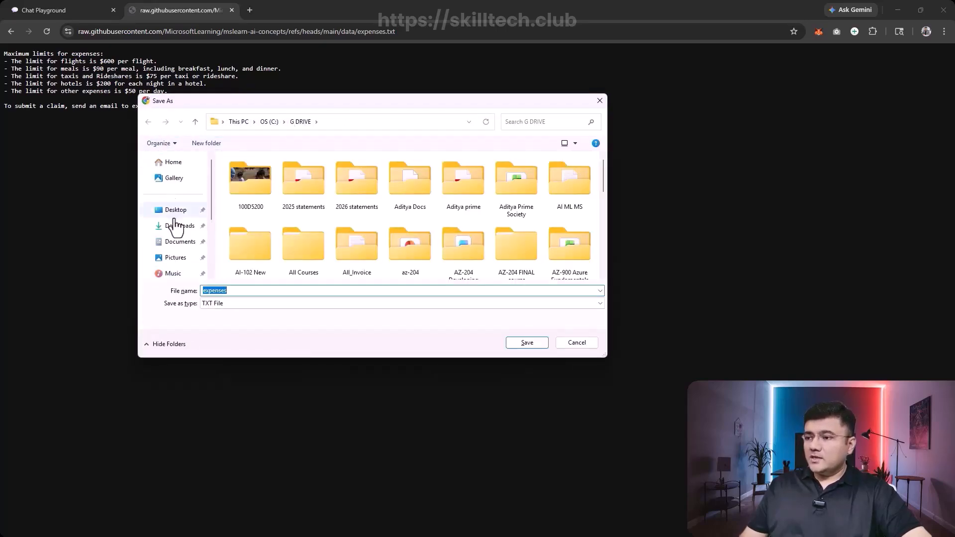
{"action": "left_click", "coordinate": [188, 229]}
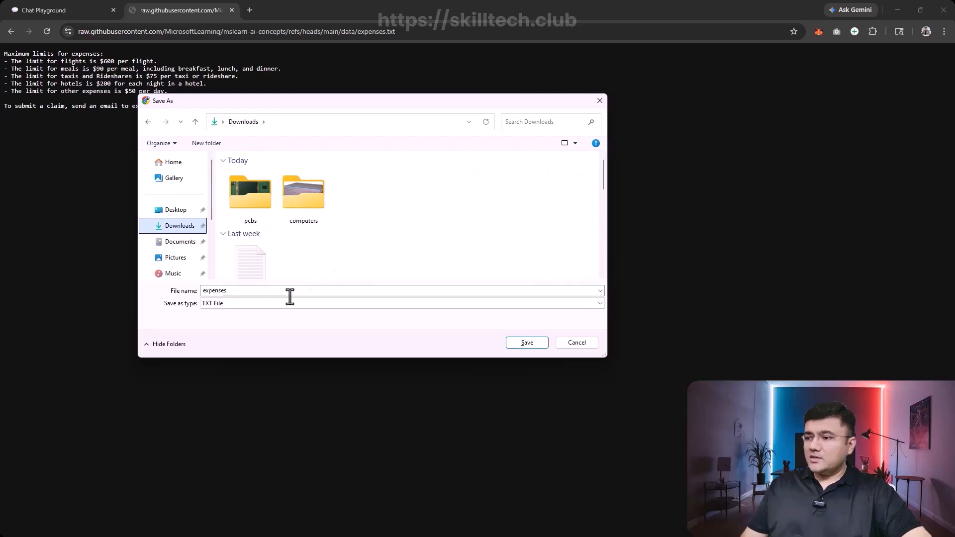
{"action": "left_click", "coordinate": [526, 343]}
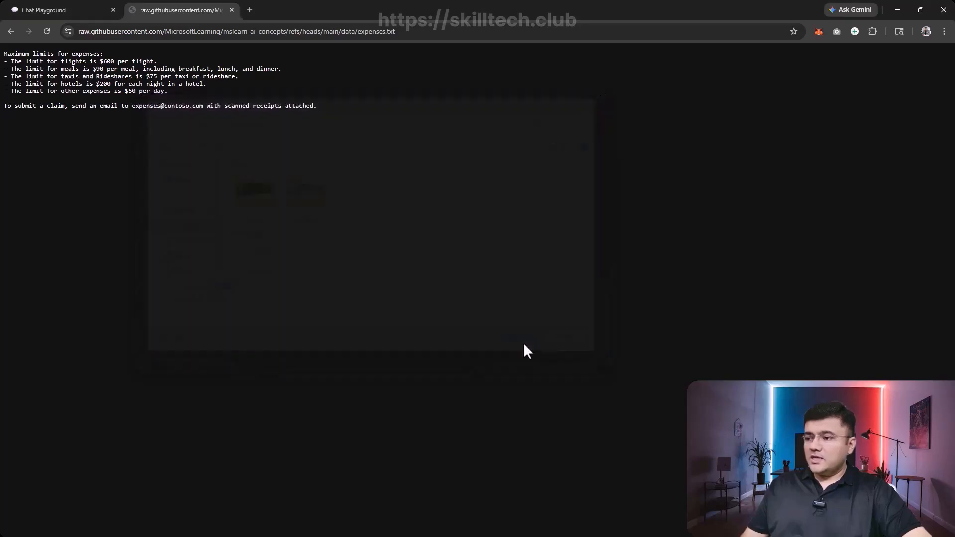
- Return to the Chat playground and upload expenses.txt from Downloads as additional context for the model
{"action": "left_click", "coordinate": [69, 12]}
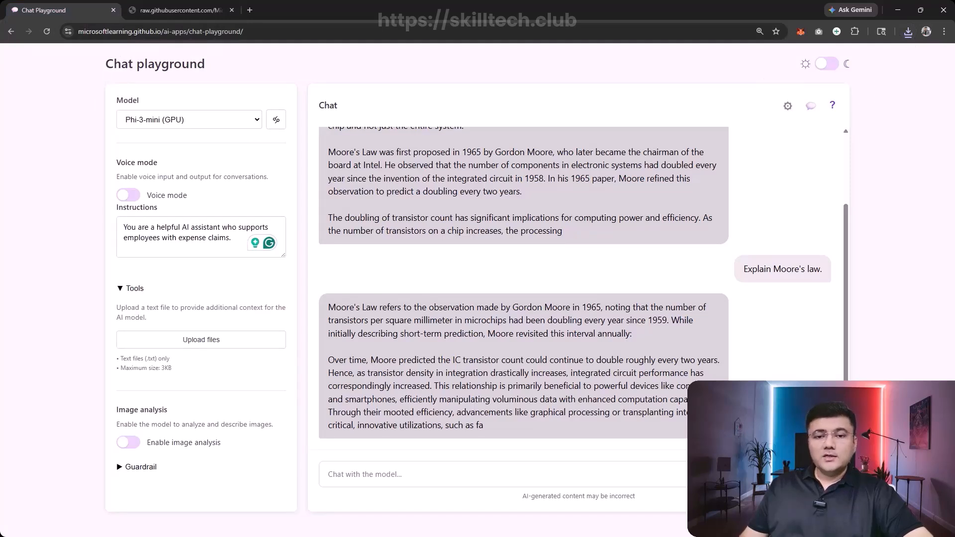
{"action": "left_click", "coordinate": [209, 343]}
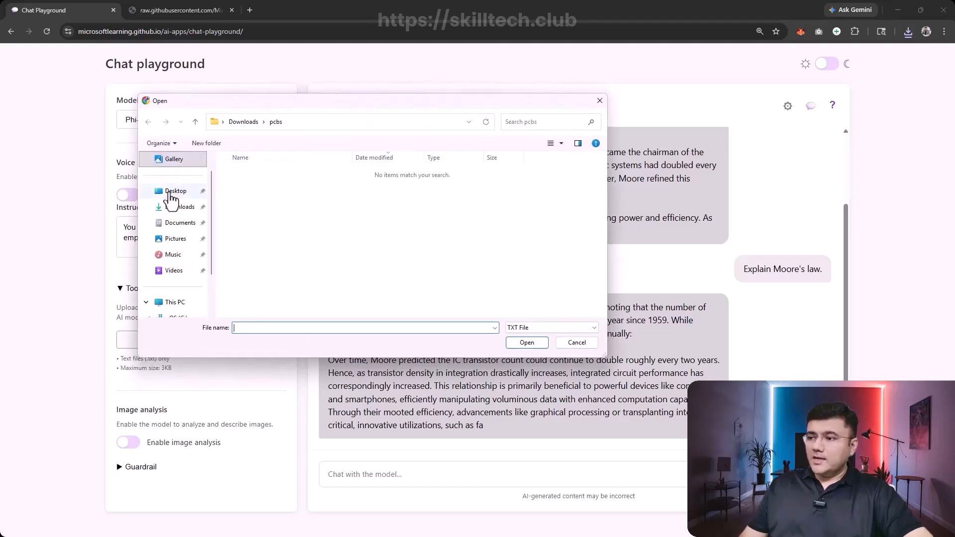
{"action": "left_click", "coordinate": [179, 206]}
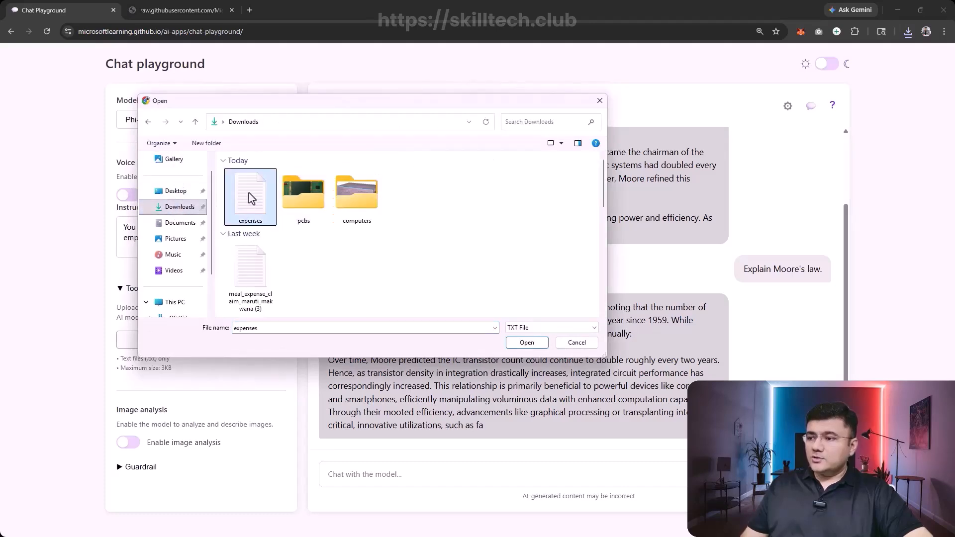
{"action": "double_click", "coordinate": [249, 193]}
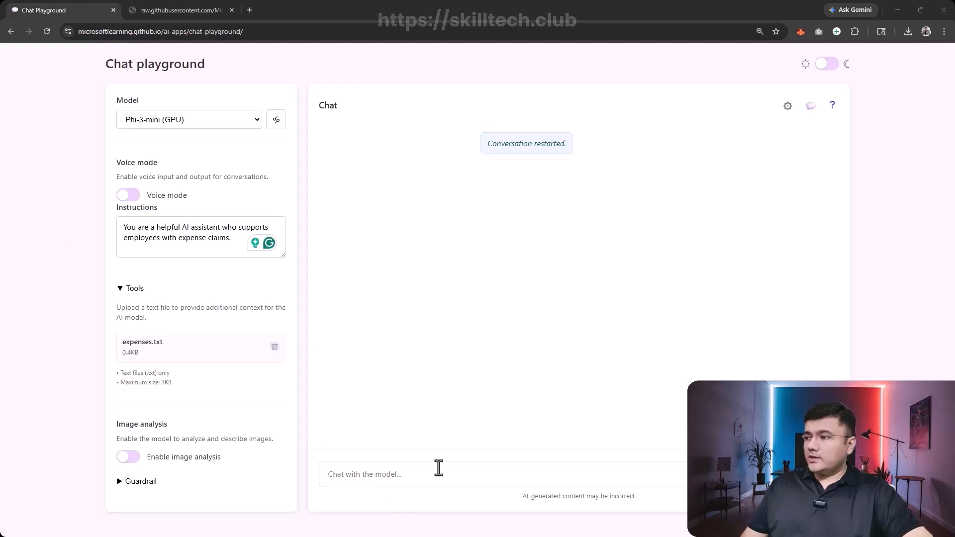
- Ask the model "How do I submit a claim?" and check the flight limit in its answer
{"action": "left_click", "coordinate": [394, 473]}
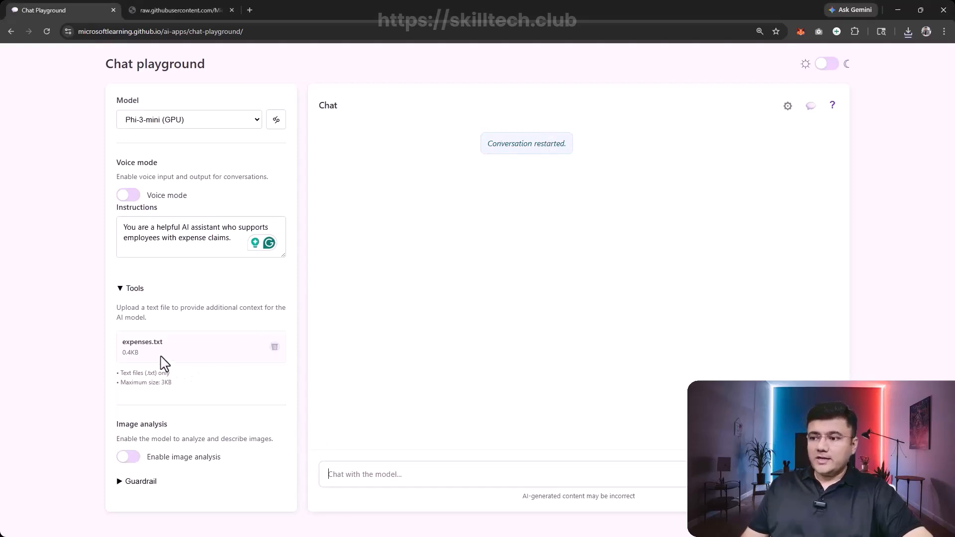
{"action": "type", "text": "How do I submit a claim?"}
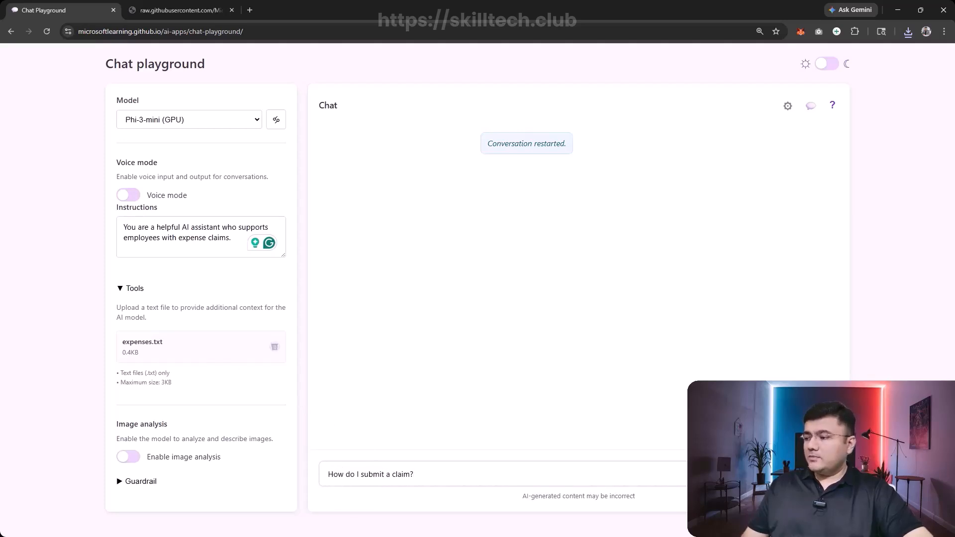
{"action": "key", "text": "Return"}
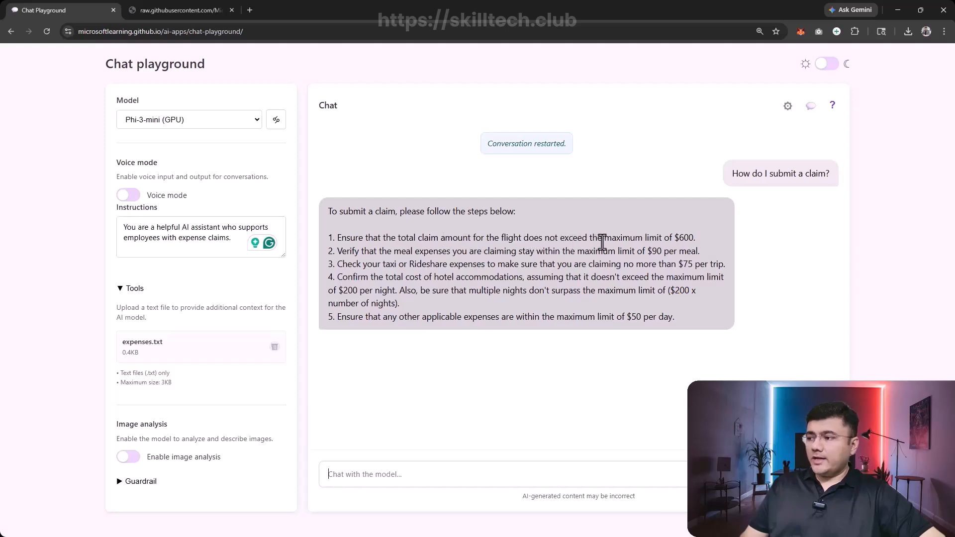
{"action": "left_click_drag", "start_coordinate": [657, 237], "coordinate": [691, 237]}
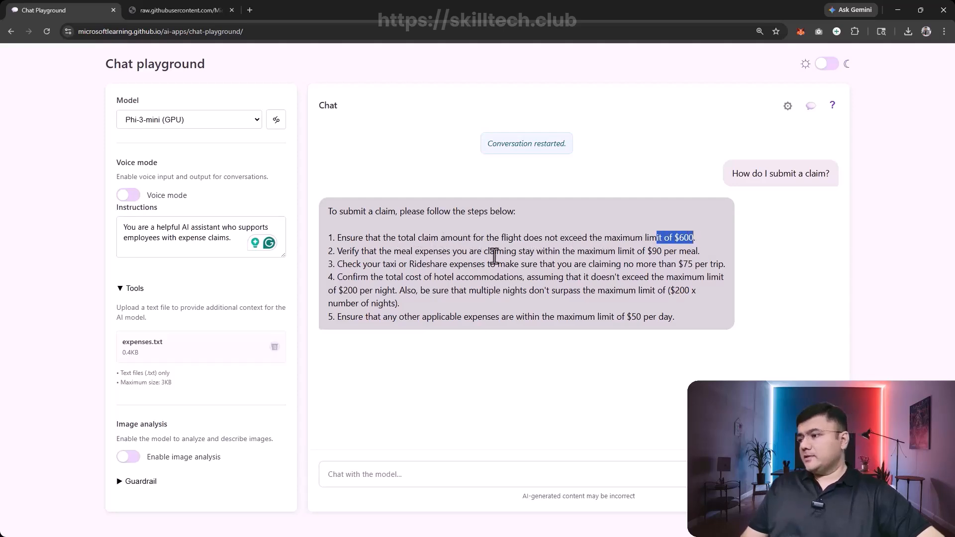
- Check the meal, taxi or rideshare, and hotel items in the model's answer about submitting a claim
{"action": "left_click_drag", "start_coordinate": [635, 251], "coordinate": [691, 252]}
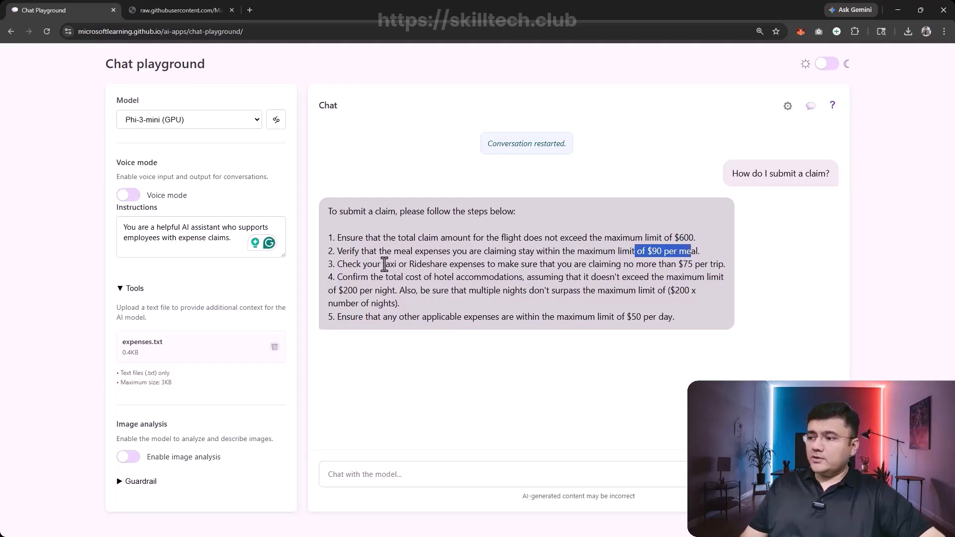
{"action": "left_click_drag", "start_coordinate": [385, 264], "coordinate": [499, 264]}
{"action": "left_click_drag", "start_coordinate": [383, 277], "coordinate": [531, 277]}
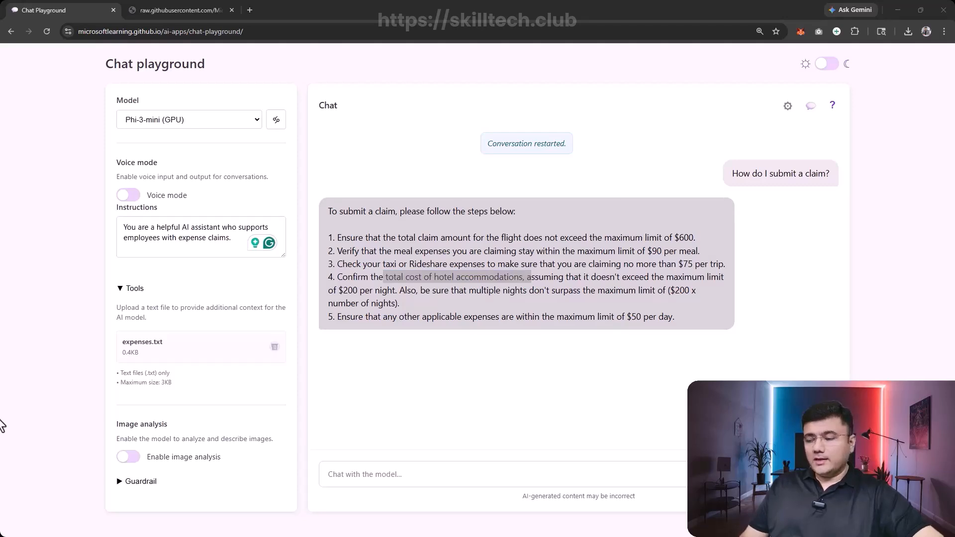
- Ask the model "How much can I spend on a taxi?" and stop its response while it is still generating
{"action": "left_click", "coordinate": [426, 476]}
{"action": "type", "text": "How much can I spend on a taxi?"}
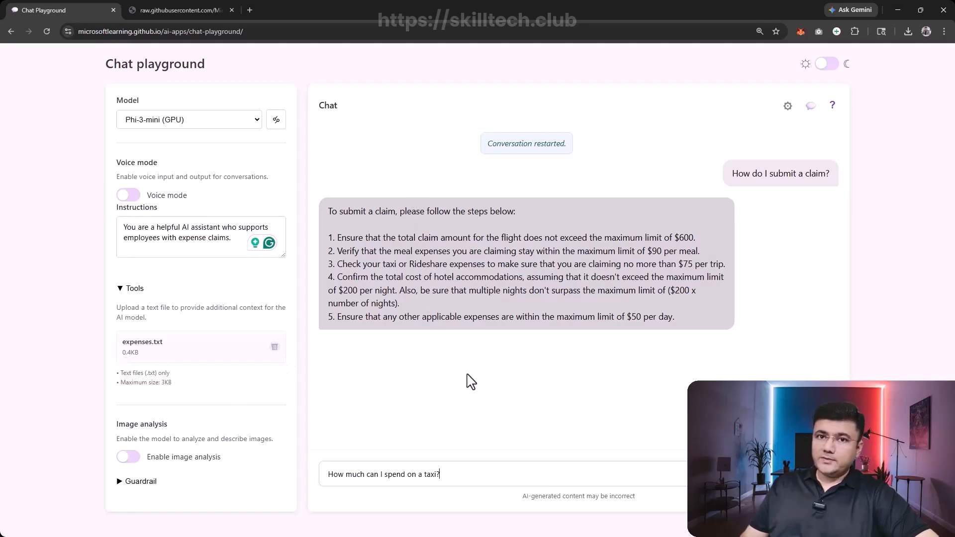
{"action": "key", "text": "Return"}
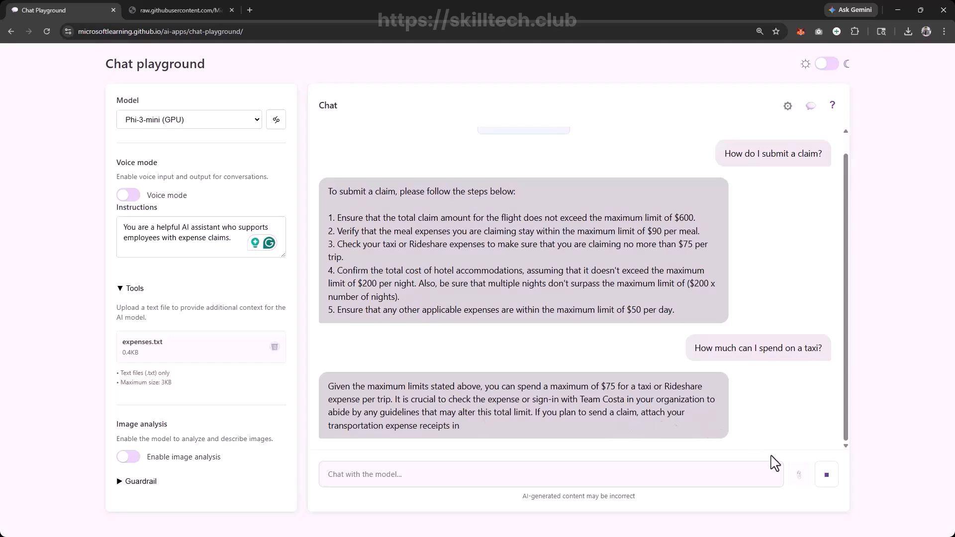
{"action": "left_click", "coordinate": [834, 481]}
- Review the claim steps in the first answer and compare them with the answer about taxi spending
{"action": "left_click_drag", "start_coordinate": [424, 205], "coordinate": [495, 317]}
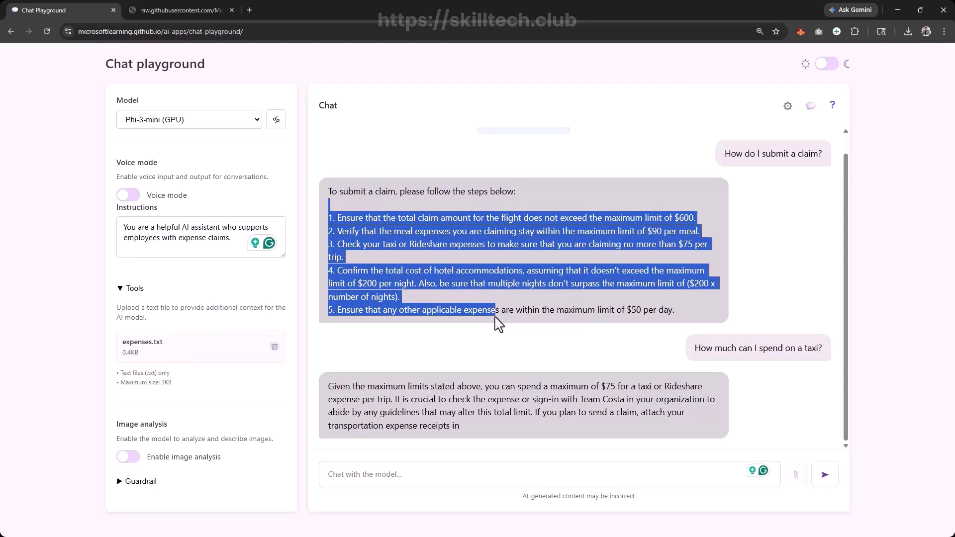
{"action": "left_click", "coordinate": [460, 406]}
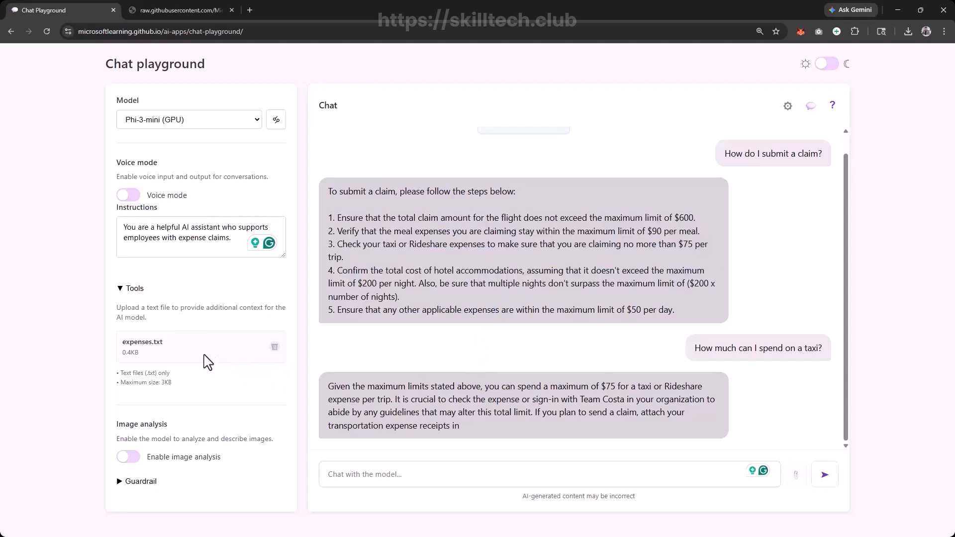
{"action": "scroll", "coordinate": [488, 267], "scroll_direction": "up", "scroll_amount": 1}
{"action": "scroll", "coordinate": [488, 277], "scroll_direction": "down", "scroll_amount": 1}
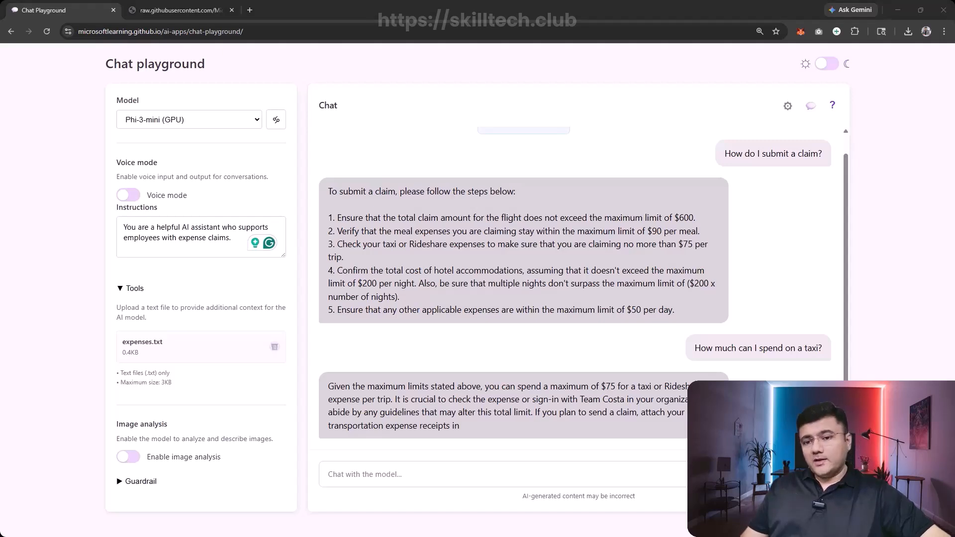
{"action": "left_click", "coordinate": [224, 9]}
{"action": "left_click_drag", "start_coordinate": [396, 31], "coordinate": [78, 32]}
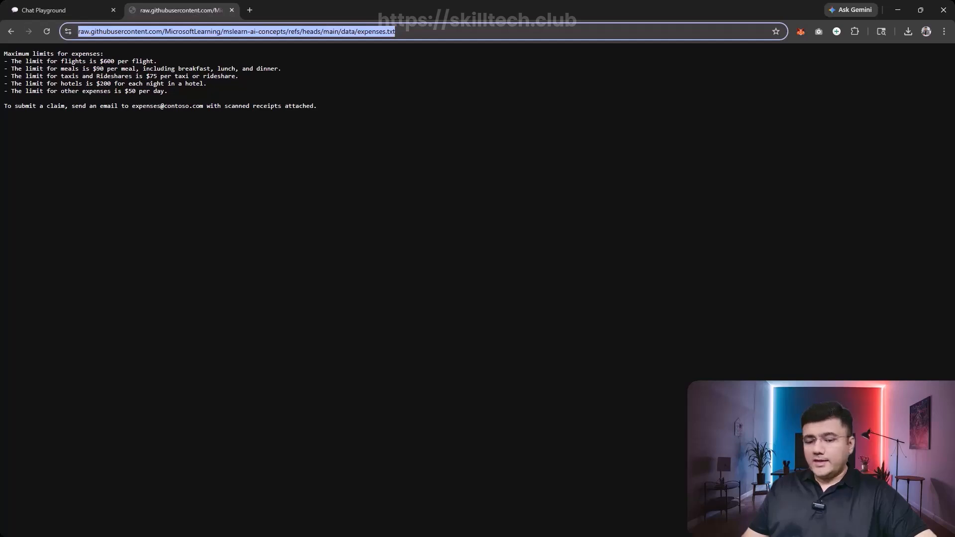
{"action": "type", "text": "https://aka.ms/model-coder"}
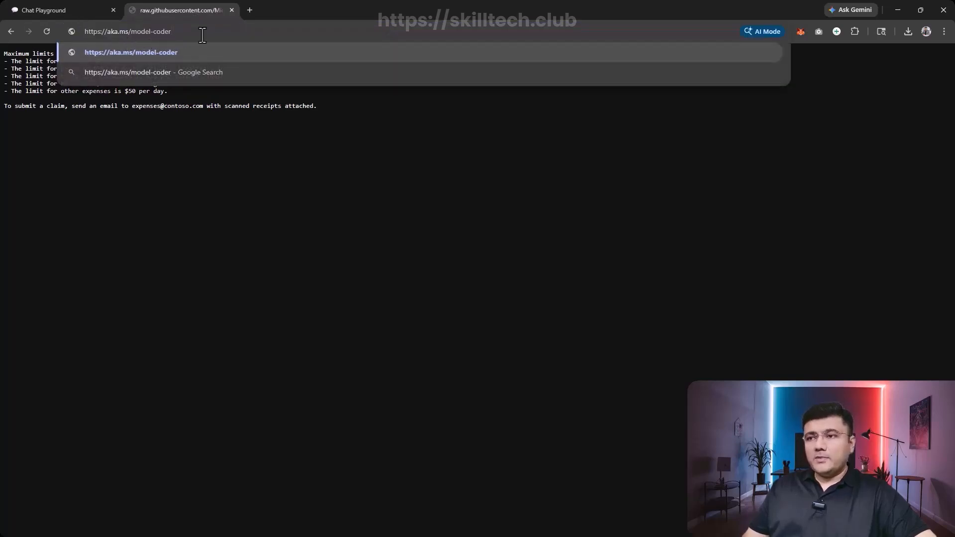
{"action": "key", "text": "Return"}
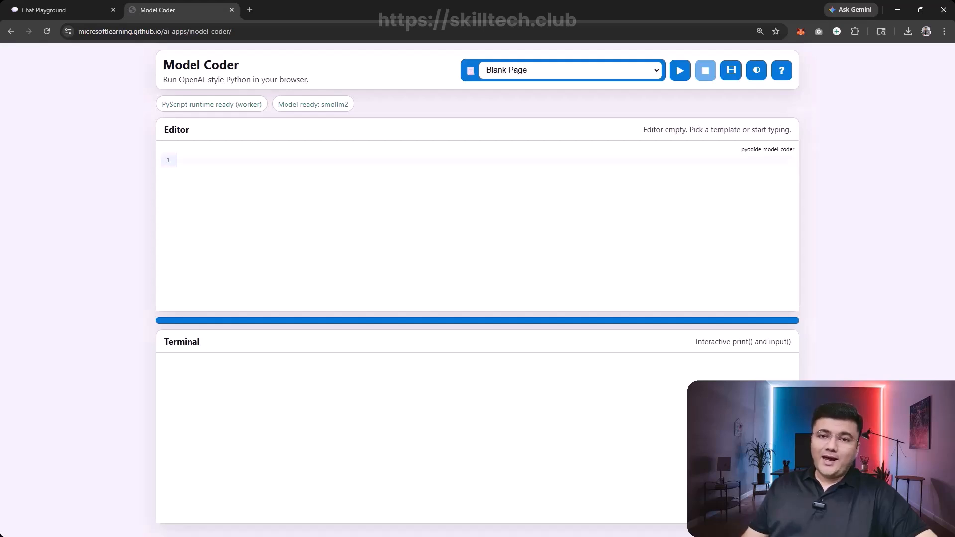
{"action": "left_click", "coordinate": [650, 72]}
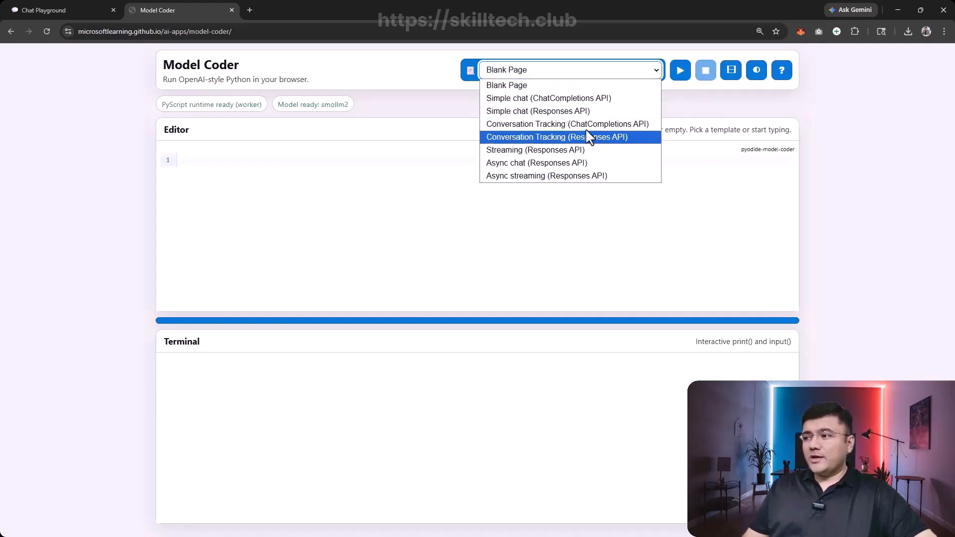
{"action": "left_click", "coordinate": [419, 76]}
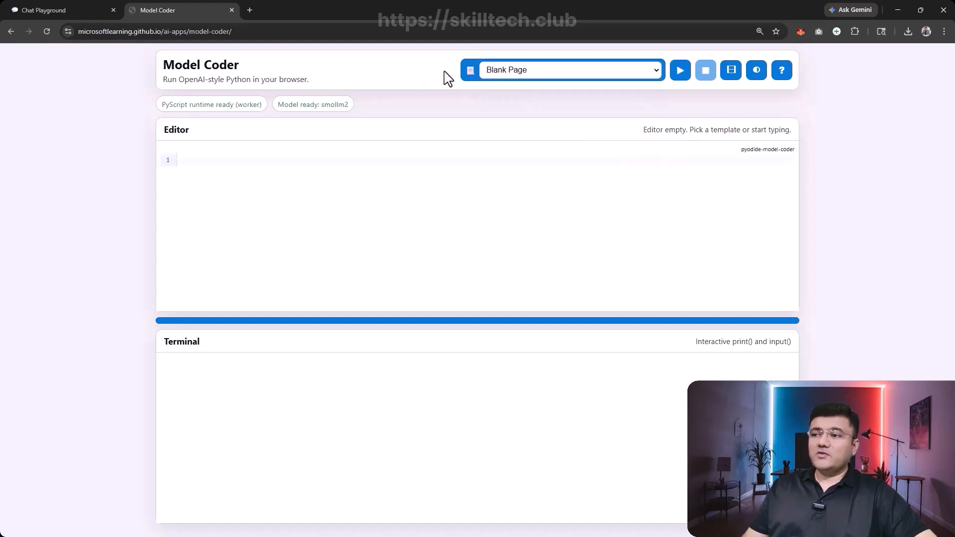
{"action": "left_click", "coordinate": [214, 160]}
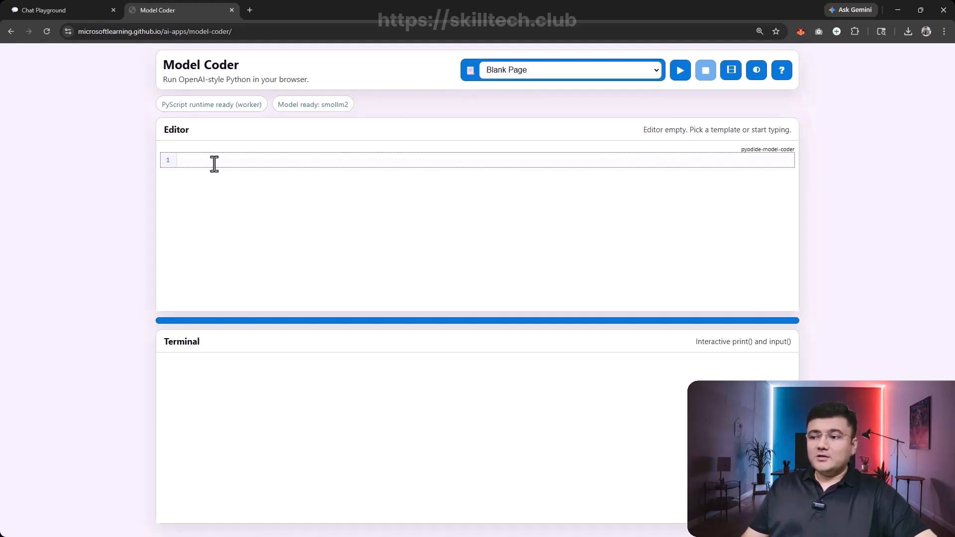
{"action": "left_click", "coordinate": [232, 383]}
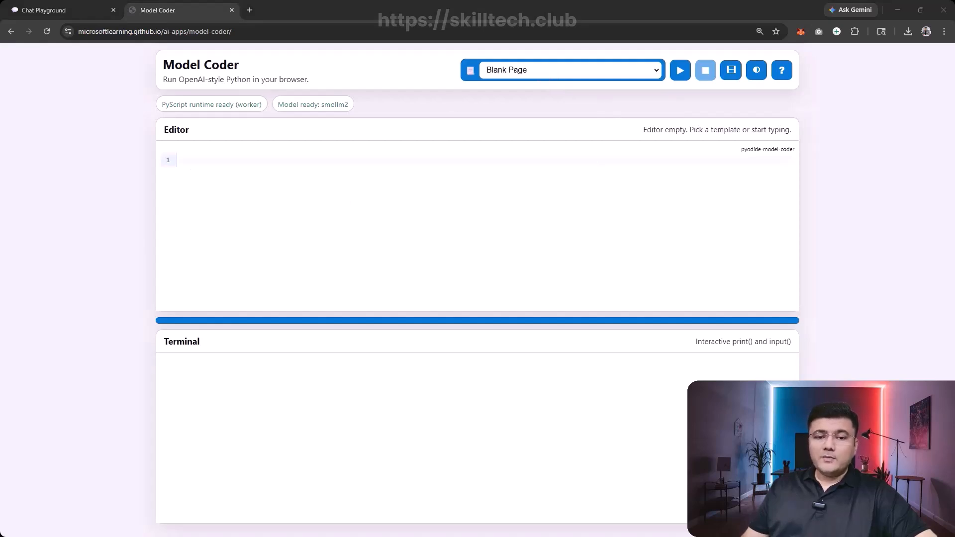
{"action": "left_click", "coordinate": [250, 176]}
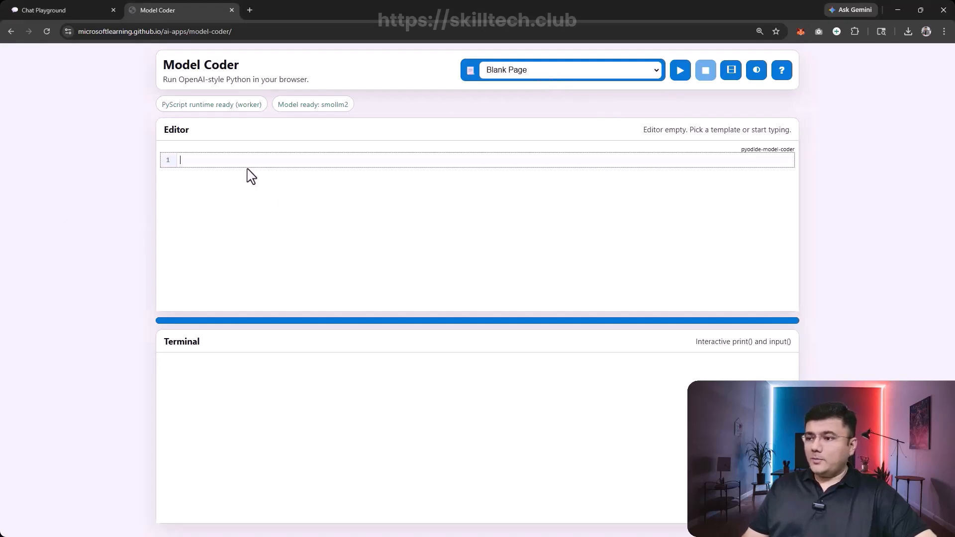
{"action": "key", "text": "ctrl+v"}
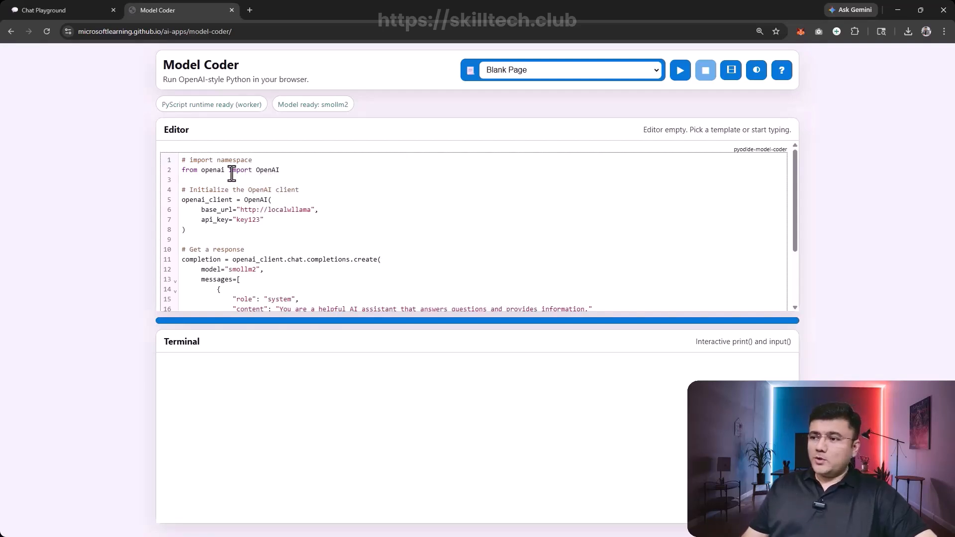
- Examine the code's OpenAI import, client setup, model setting, and the system and user messages
{"action": "double_click", "coordinate": [268, 170]}
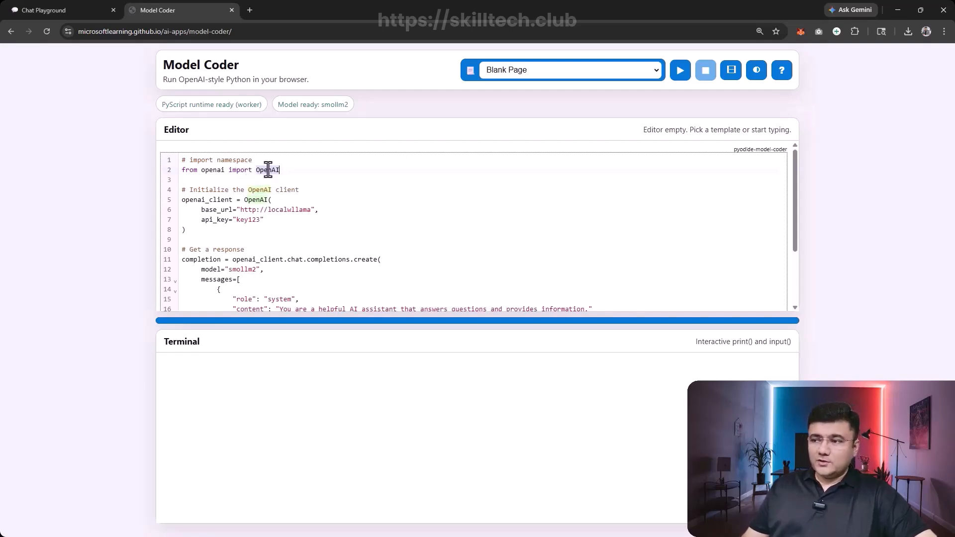
{"action": "double_click", "coordinate": [211, 199]}
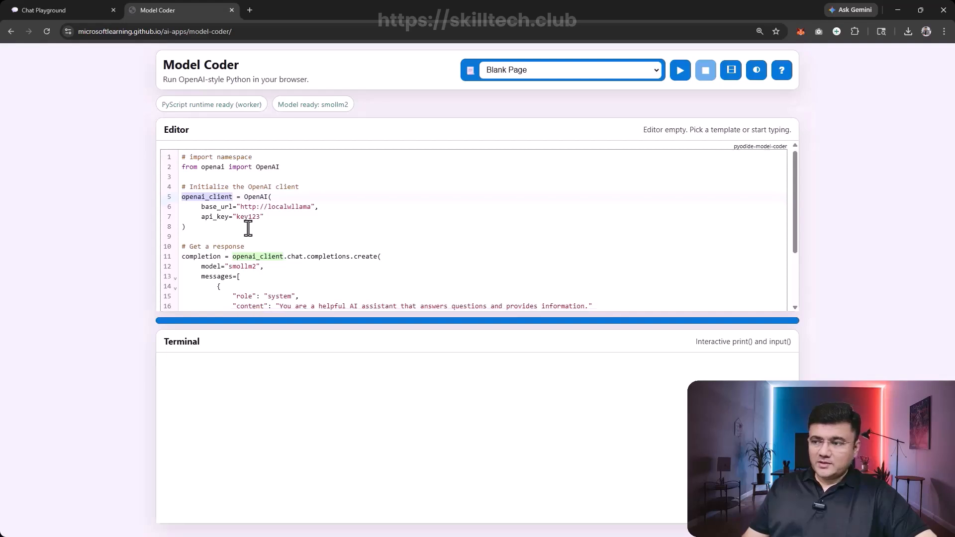
{"action": "scroll", "coordinate": [247, 222], "scroll_direction": "down", "scroll_amount": 3}
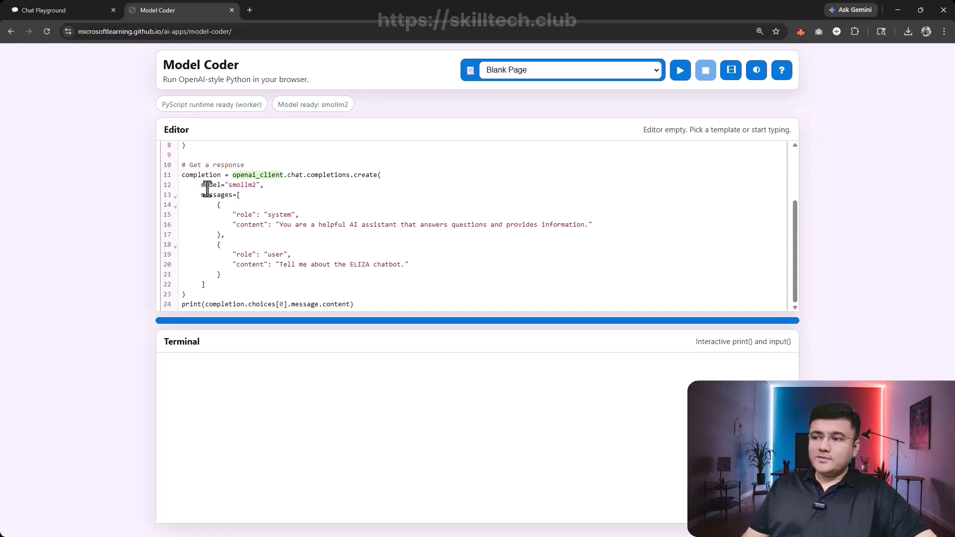
{"action": "double_click", "coordinate": [241, 185]}
{"action": "double_click", "coordinate": [211, 196]}
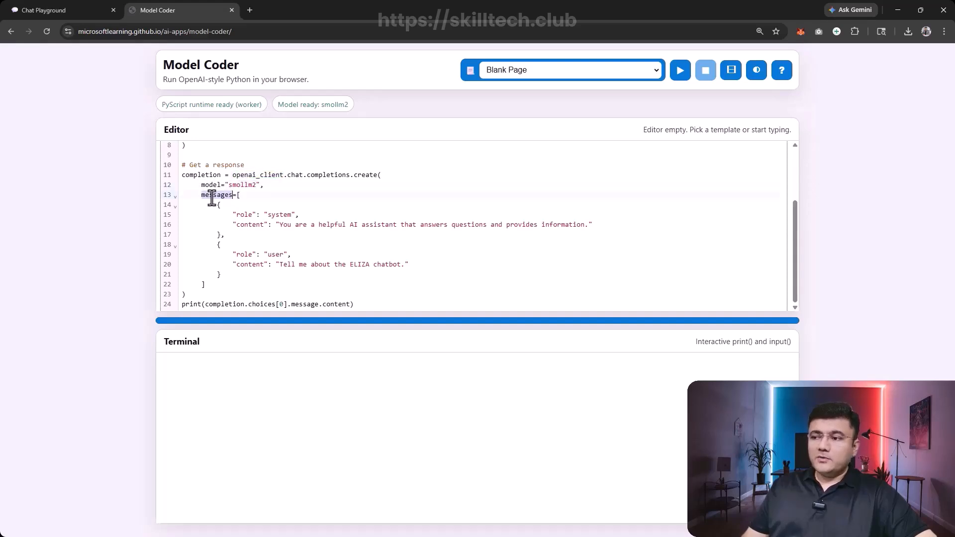
{"action": "double_click", "coordinate": [276, 216]}
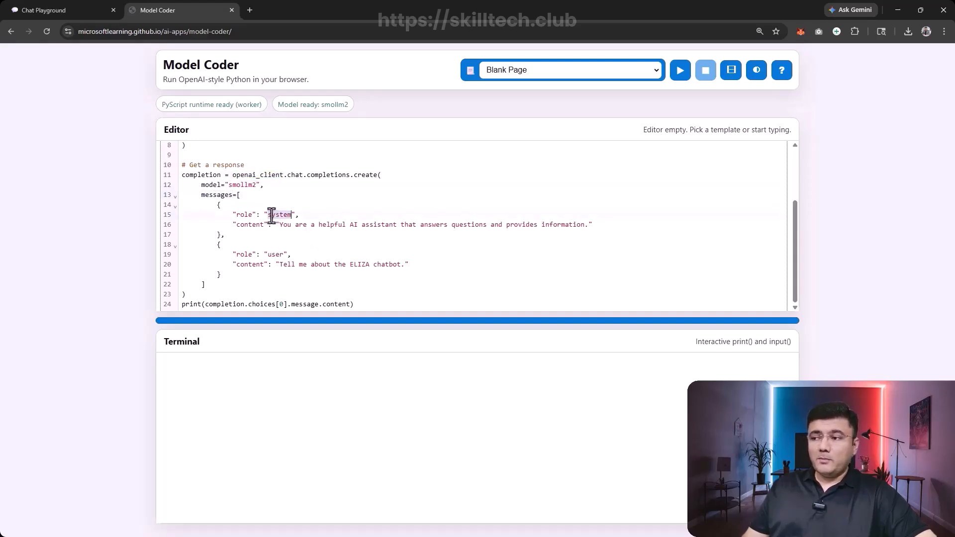
{"action": "left_click_drag", "start_coordinate": [298, 232], "coordinate": [455, 225]}
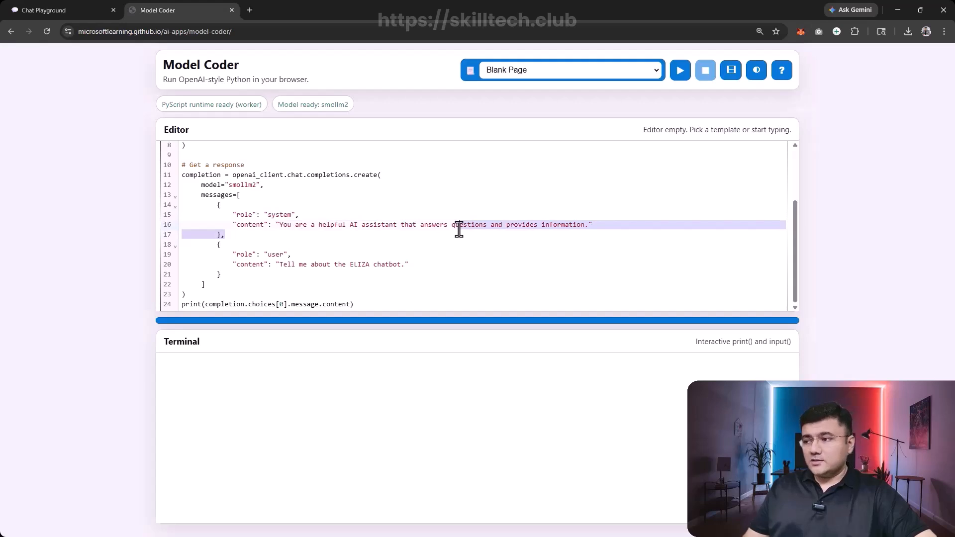
{"action": "left_click", "coordinate": [491, 232]}
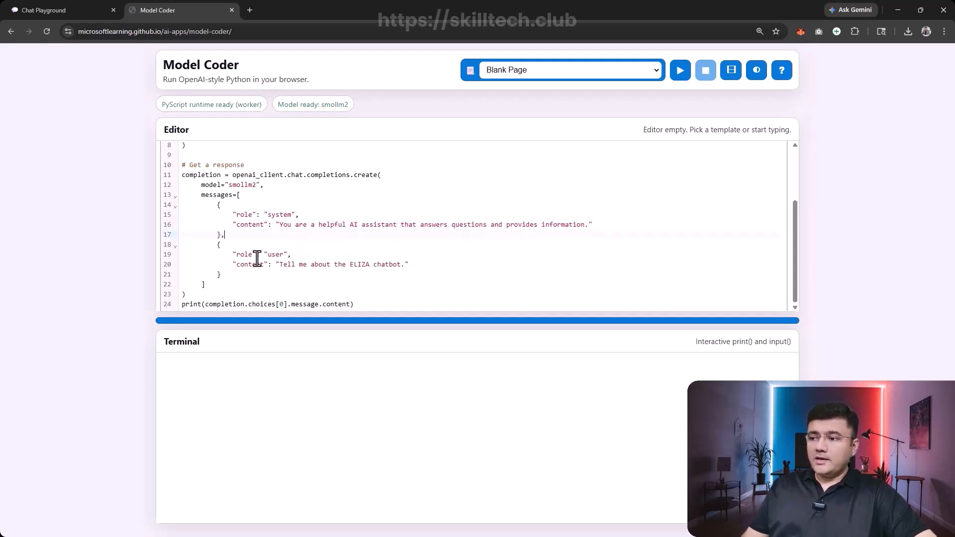
{"action": "double_click", "coordinate": [272, 254]}
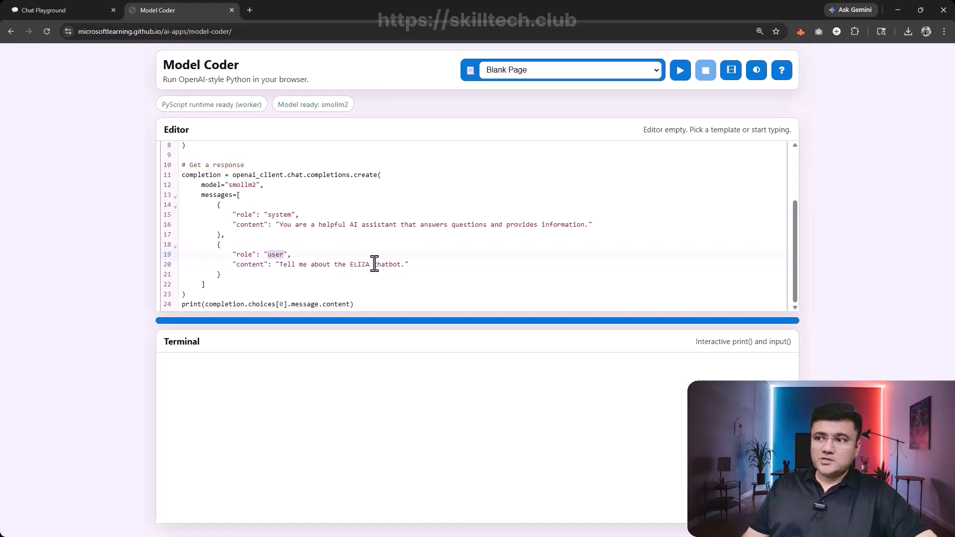
{"action": "left_click", "coordinate": [228, 294]}
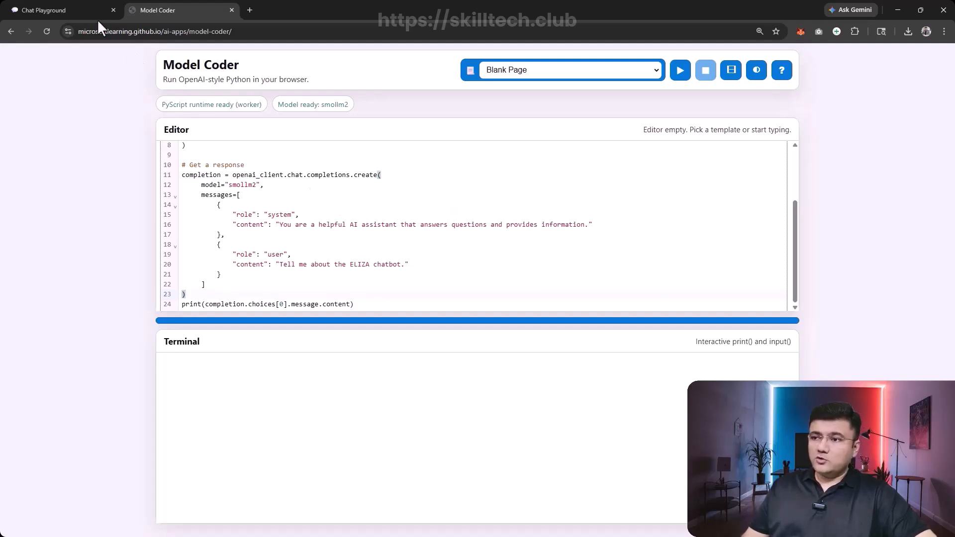
- Return to the Chat playground and check the available models, keeping Phi-3-mini (GPU) selected
{"action": "left_click", "coordinate": [85, 8]}
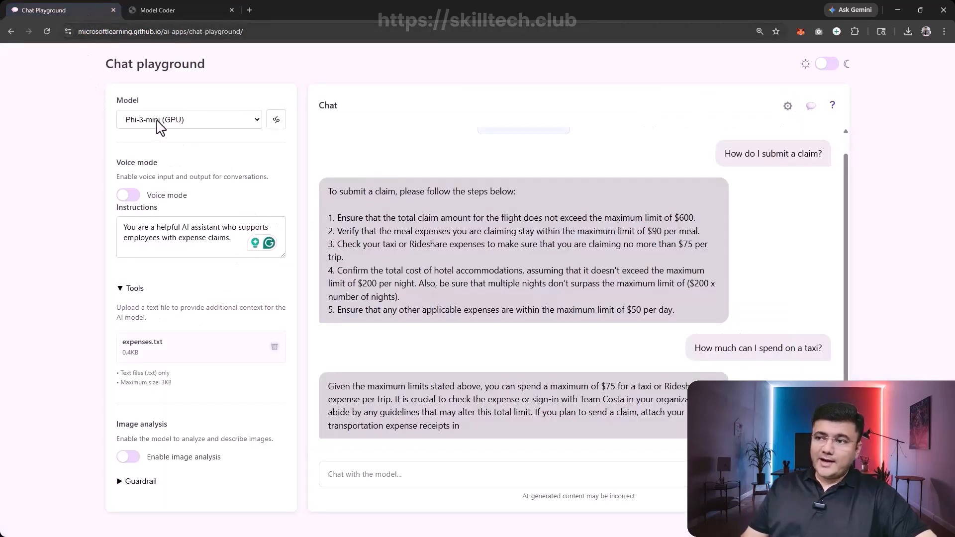
{"action": "left_click", "coordinate": [214, 121]}
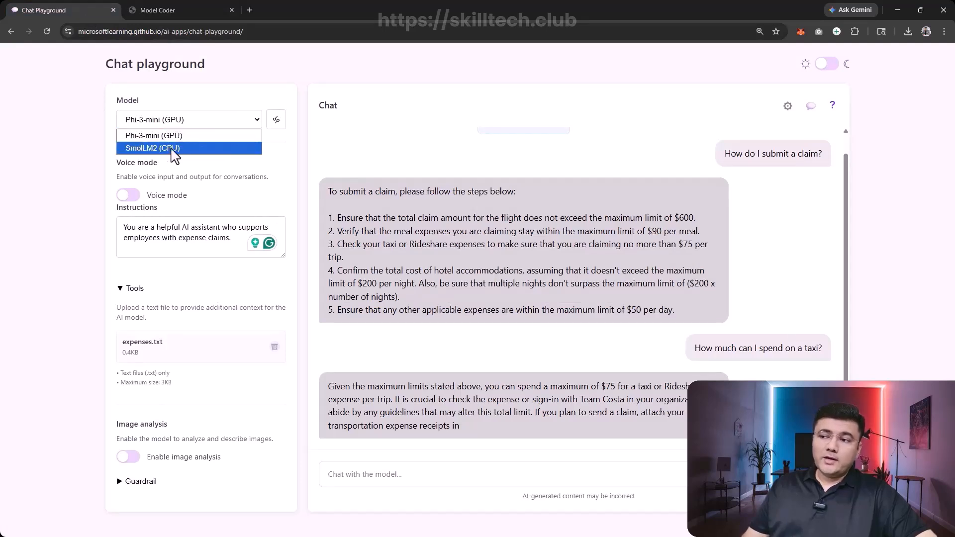
{"action": "left_click", "coordinate": [164, 118]}
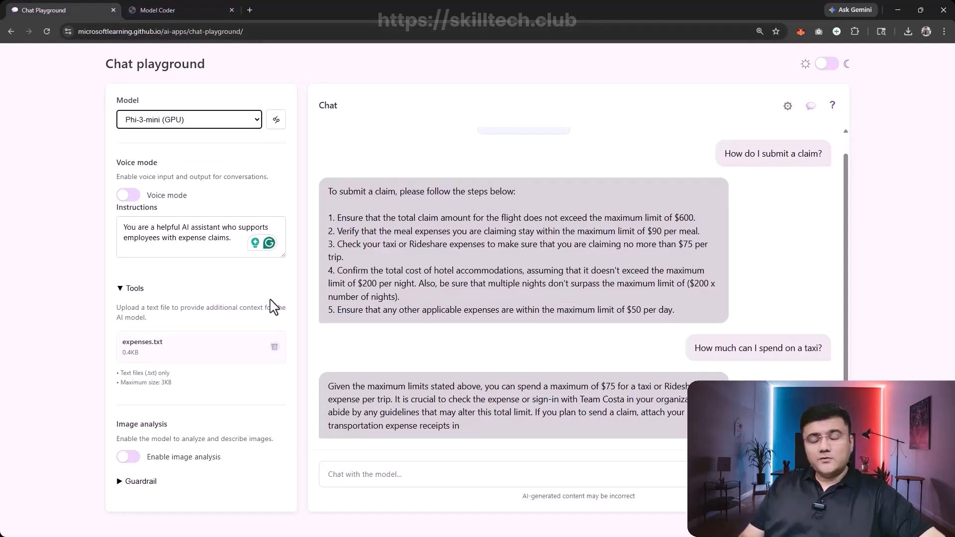